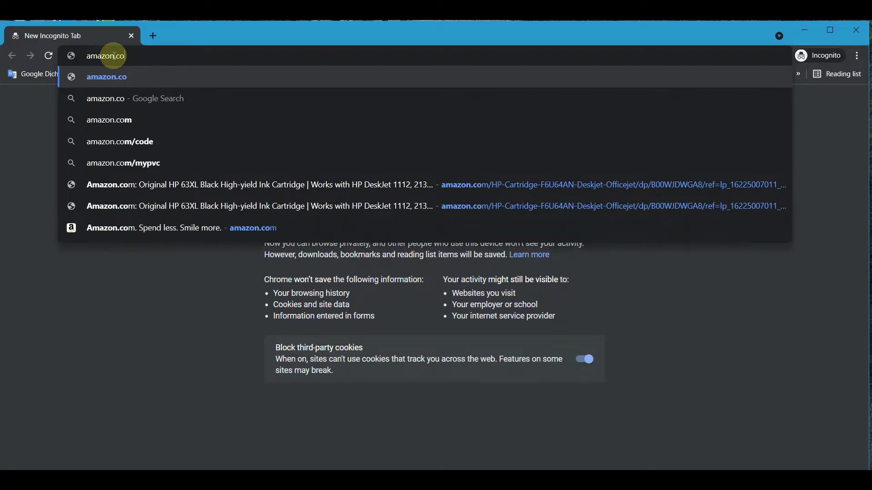
Step: Load amazon.com in the Chrome incognito tab
{"action": "key", "text": "Return"}
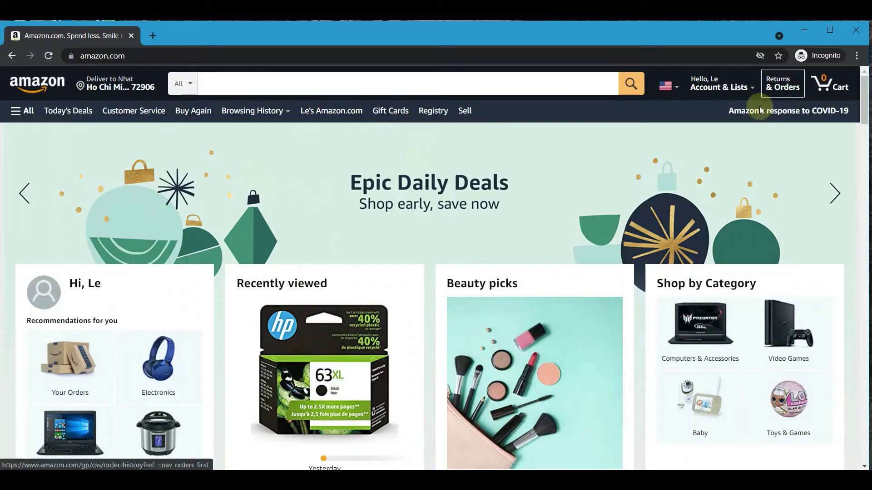
Step: Go from the home page footer to 'Sell products on Amazon' under Make Money with Us
{"action": "scroll", "coordinate": [279, 174], "scroll_direction": "down", "scroll_amount": 20}
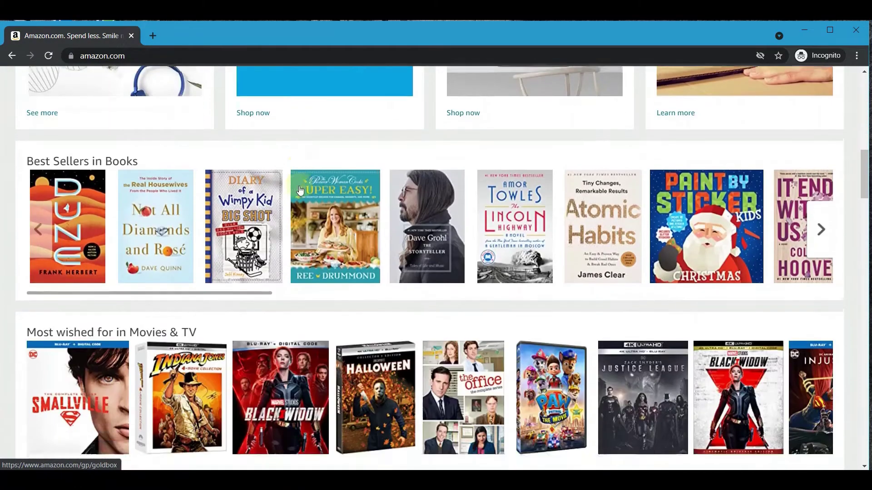
{"action": "scroll", "coordinate": [324, 218], "scroll_direction": "down", "scroll_amount": 20}
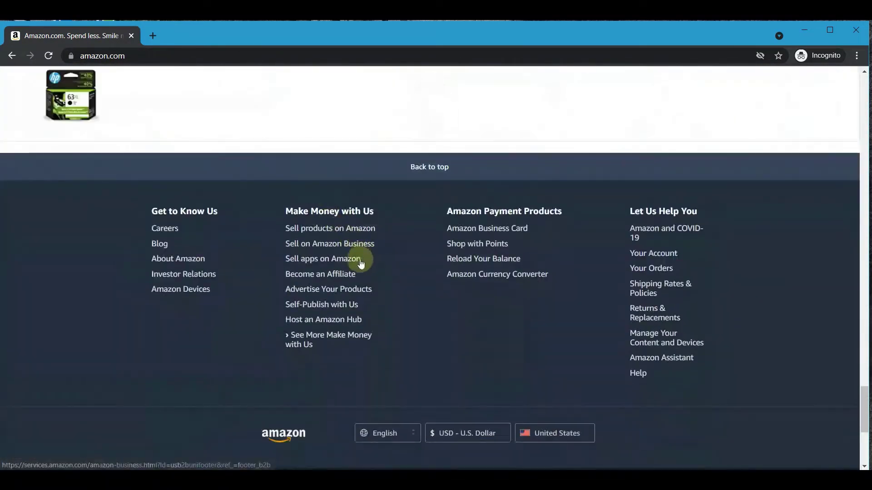
{"action": "left_click", "coordinate": [335, 230]}
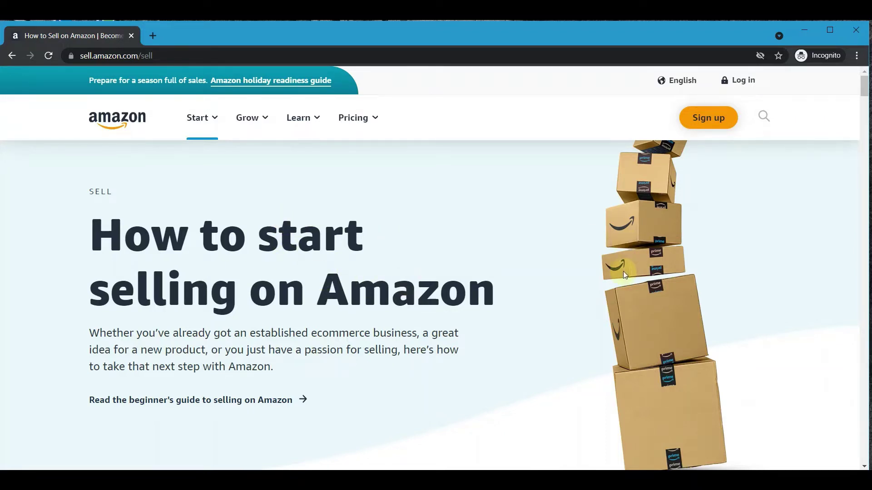
Step: Read through the seller guide down to the Start selling today section
{"action": "scroll", "coordinate": [552, 302], "scroll_direction": "down", "scroll_amount": 5}
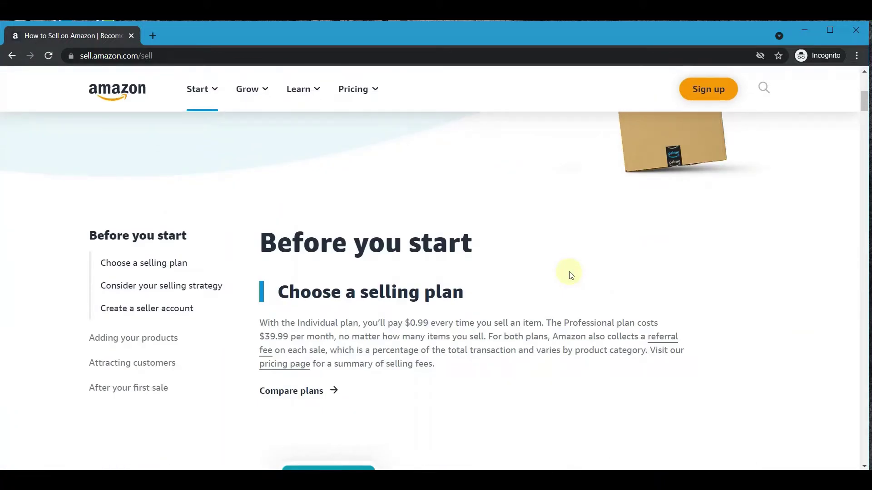
{"action": "scroll", "coordinate": [404, 227], "scroll_direction": "down", "scroll_amount": 12}
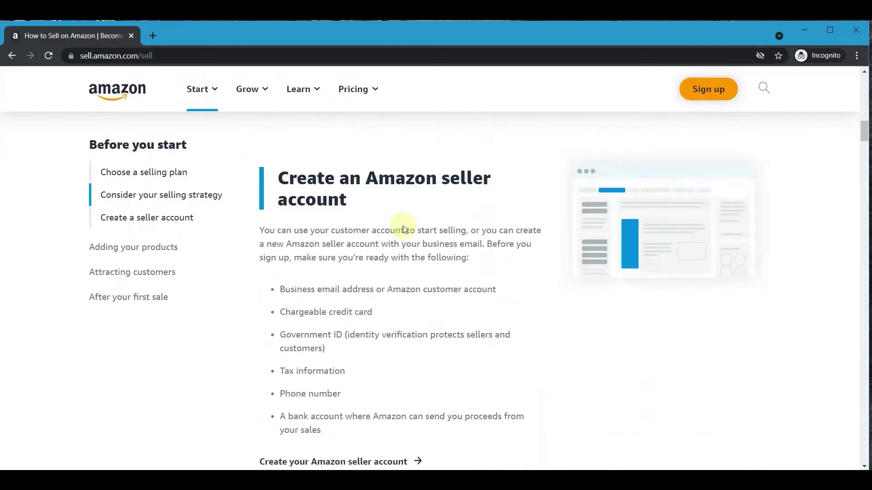
{"action": "scroll", "coordinate": [421, 226], "scroll_direction": "down", "scroll_amount": 20}
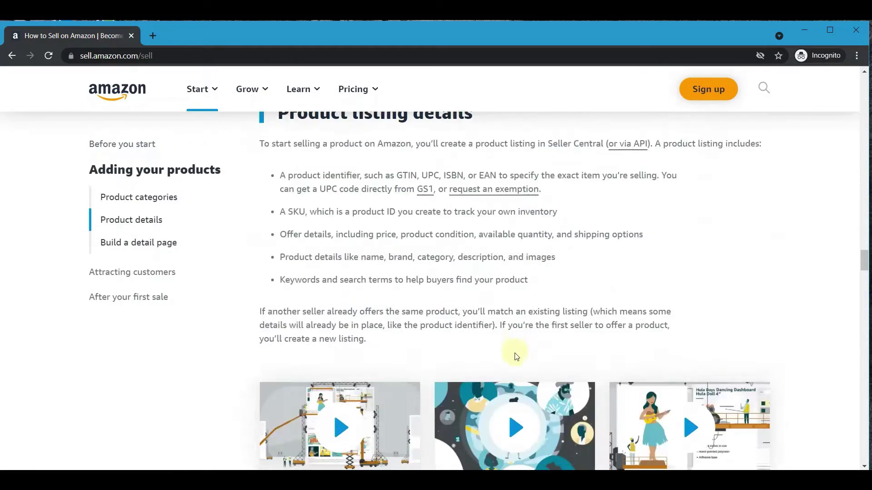
{"action": "scroll", "coordinate": [517, 355], "scroll_direction": "down", "scroll_amount": 20}
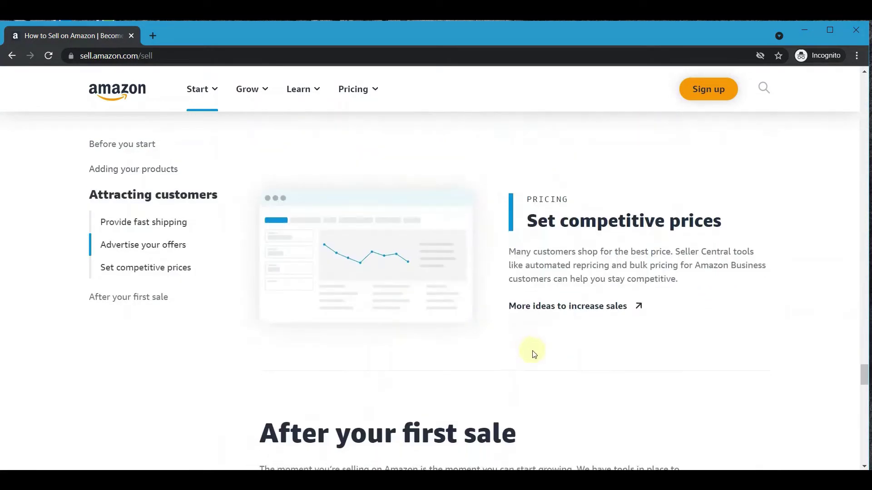
{"action": "scroll", "coordinate": [551, 364], "scroll_direction": "down", "scroll_amount": 12}
{"action": "scroll", "coordinate": [553, 364], "scroll_direction": "up", "scroll_amount": 7}
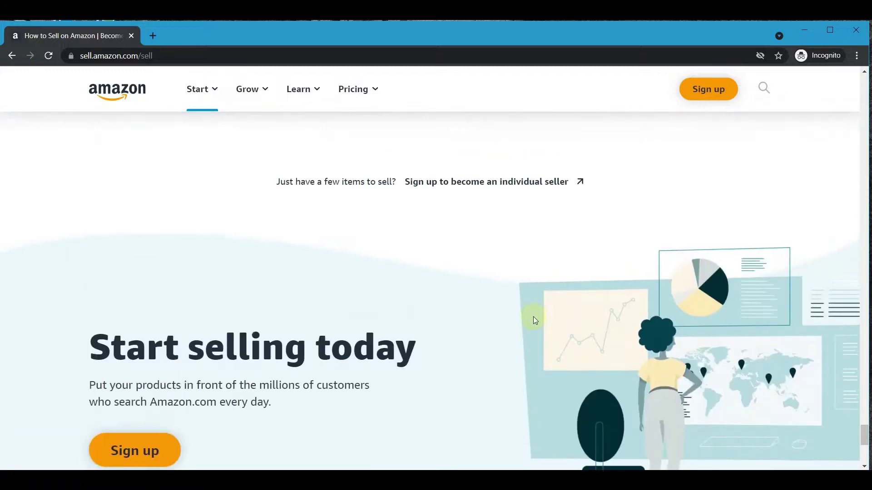
{"action": "scroll", "coordinate": [533, 317], "scroll_direction": "down", "scroll_amount": 3}
{"action": "scroll", "coordinate": [340, 239], "scroll_direction": "up", "scroll_amount": 3}
{"action": "scroll", "coordinate": [341, 239], "scroll_direction": "down", "scroll_amount": 3}
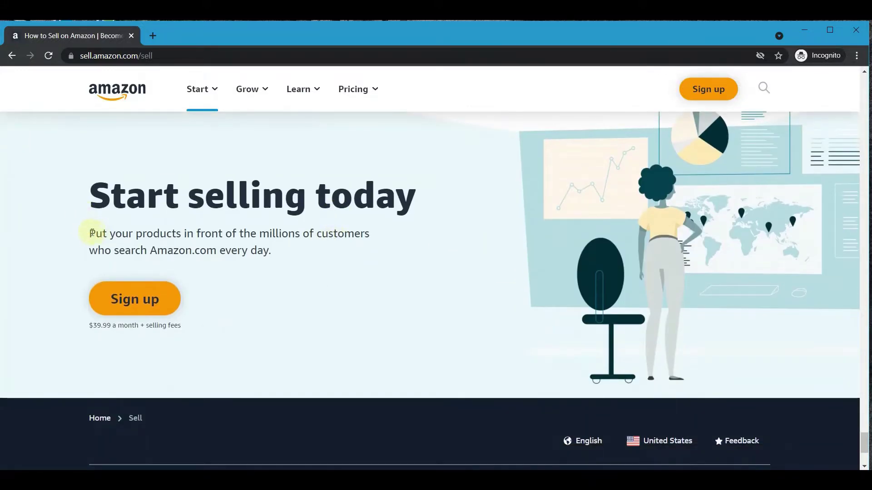
Step: Start the seller sign-up from the $39.99-a-month Start selling today offer
{"action": "left_click_drag", "start_coordinate": [90, 234], "coordinate": [306, 249]}
{"action": "left_click", "coordinate": [172, 234]}
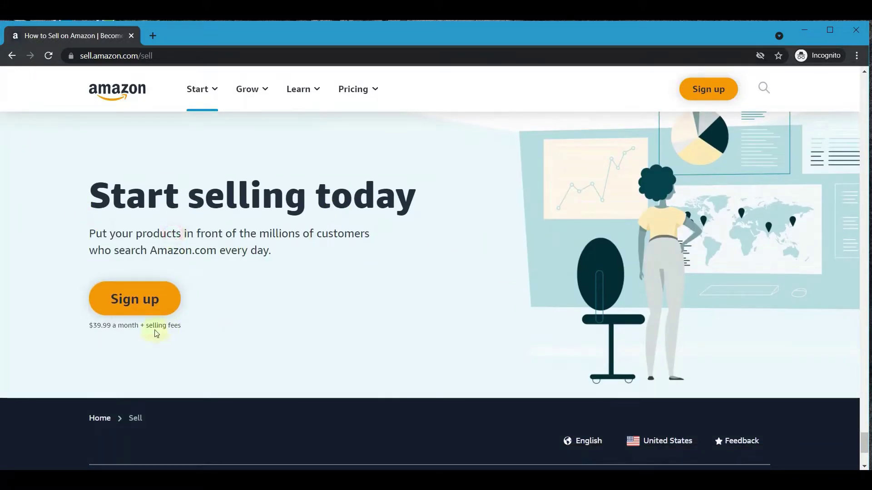
{"action": "left_click", "coordinate": [134, 304]}
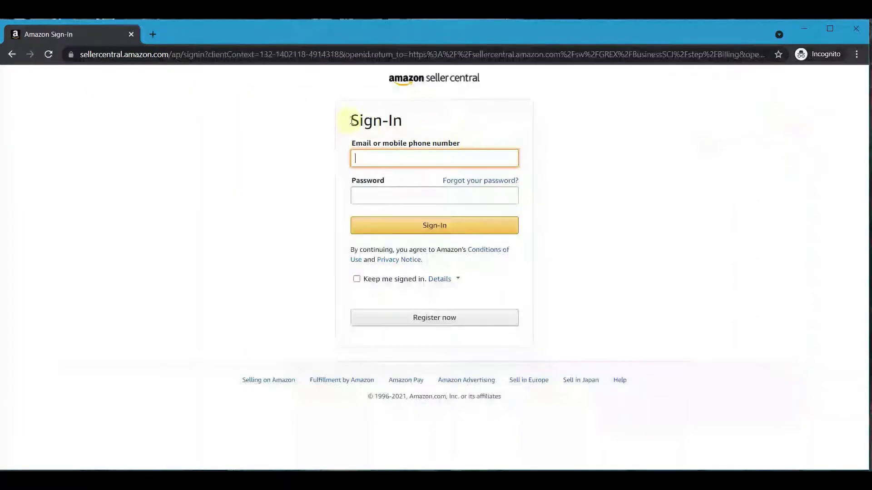
Step: Go through Register now and Sign up to 'Create your Amazon account' from the Seller Central sign-in
{"action": "left_click_drag", "start_coordinate": [347, 120], "coordinate": [481, 147]}
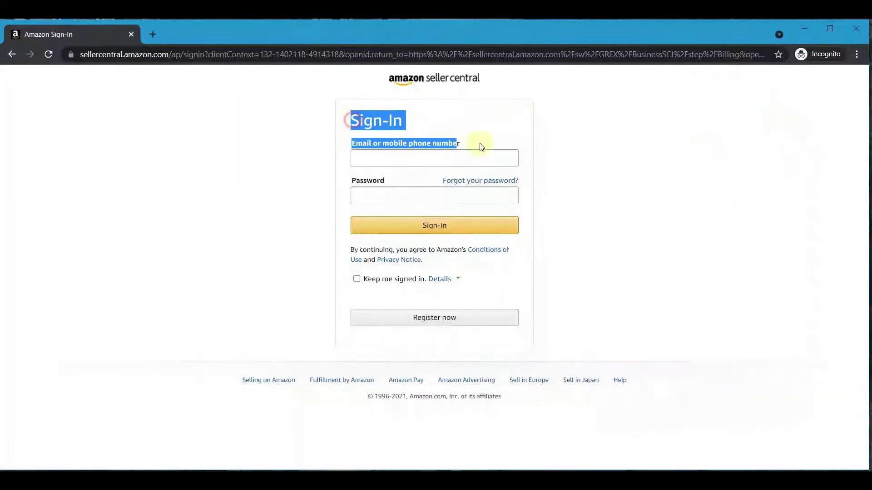
{"action": "left_click", "coordinate": [625, 158]}
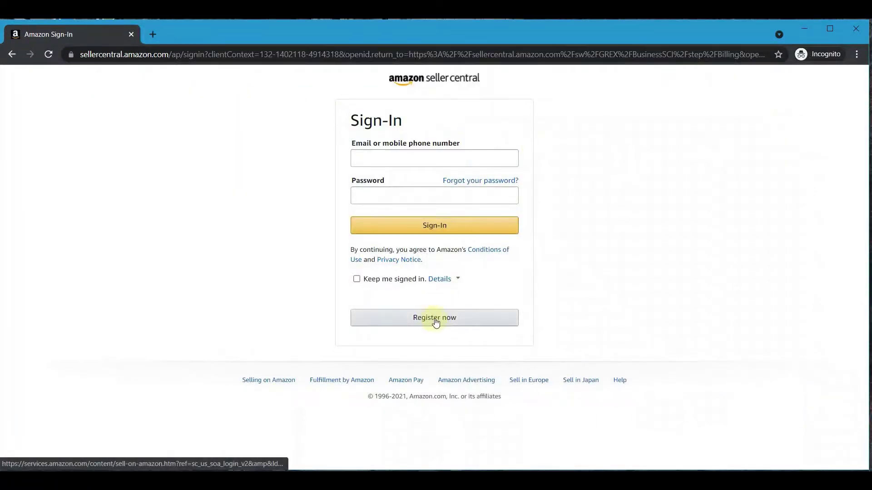
{"action": "left_click", "coordinate": [418, 320]}
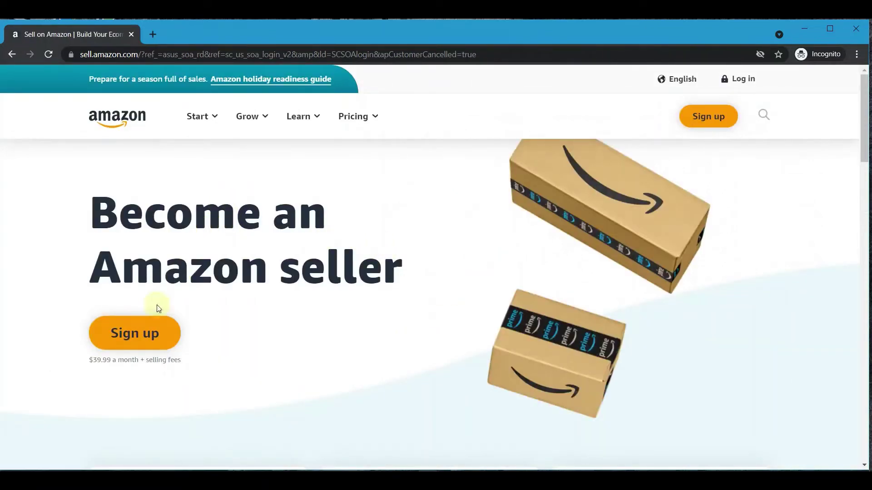
{"action": "left_click", "coordinate": [149, 335]}
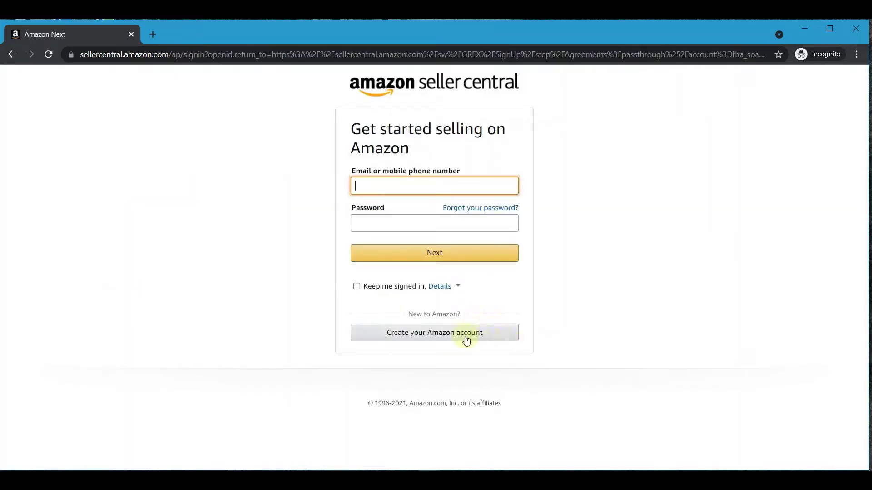
{"action": "left_click", "coordinate": [430, 336]}
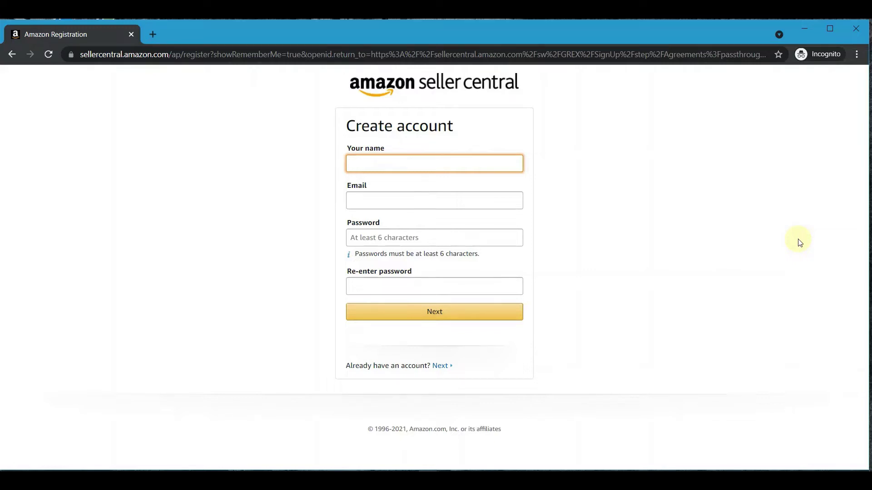
Step: Enter the seller's name and move through the email and password fields
{"action": "key", "text": "Tab"}
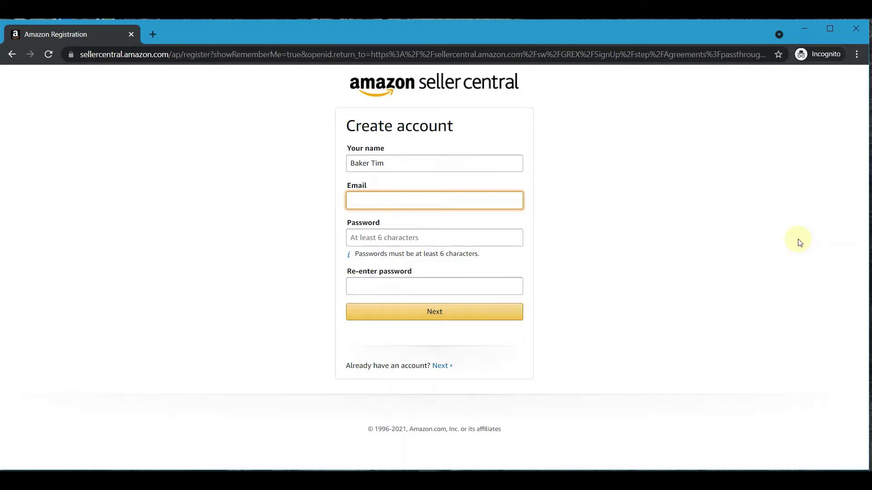
{"action": "key", "text": "Tab"}
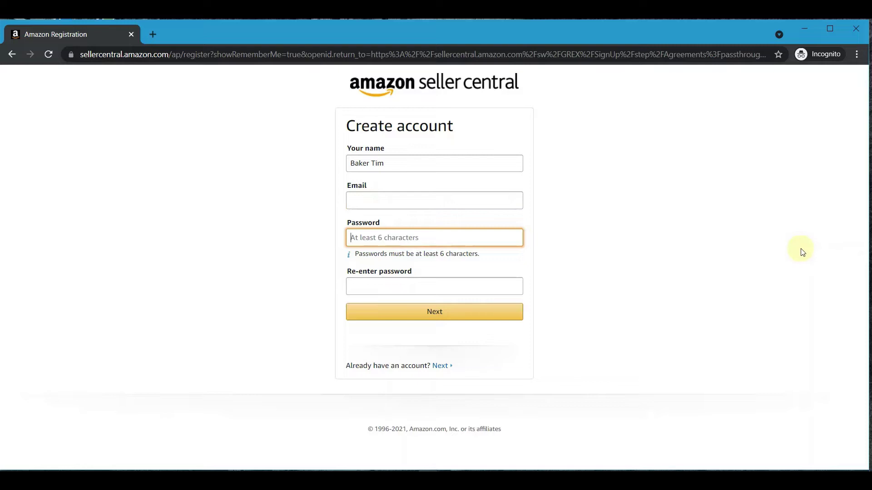
{"action": "key", "text": "Tab"}
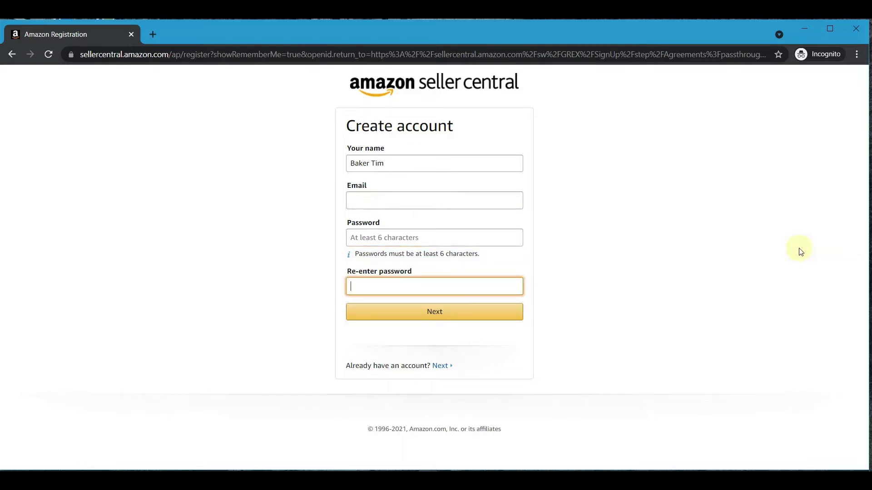
Step: Return to the email field, dismiss the saved suggestions, and start entering the seller's email address
{"action": "left_click", "coordinate": [385, 201]}
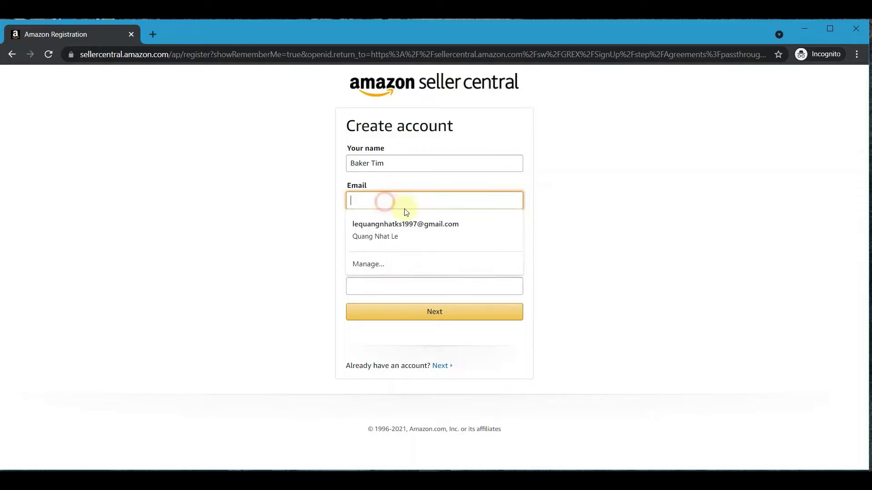
{"action": "left_click", "coordinate": [278, 222]}
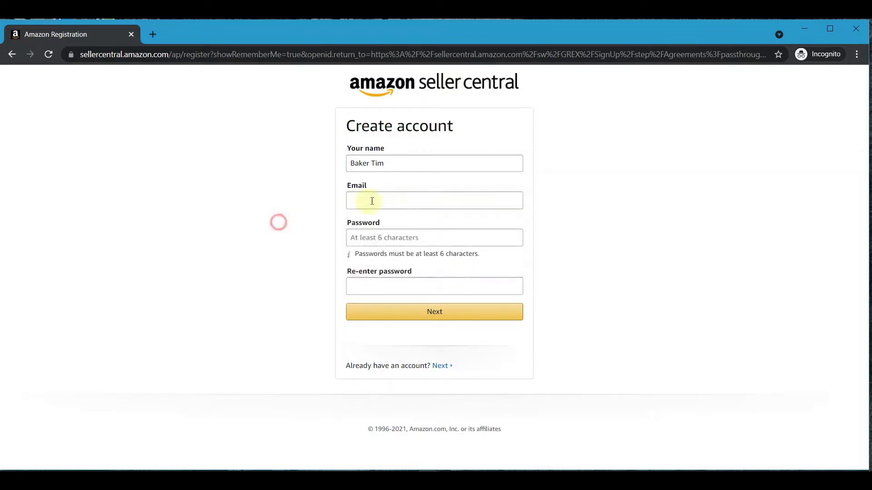
{"action": "left_click", "coordinate": [404, 165]}
{"action": "key", "text": "Tab"}
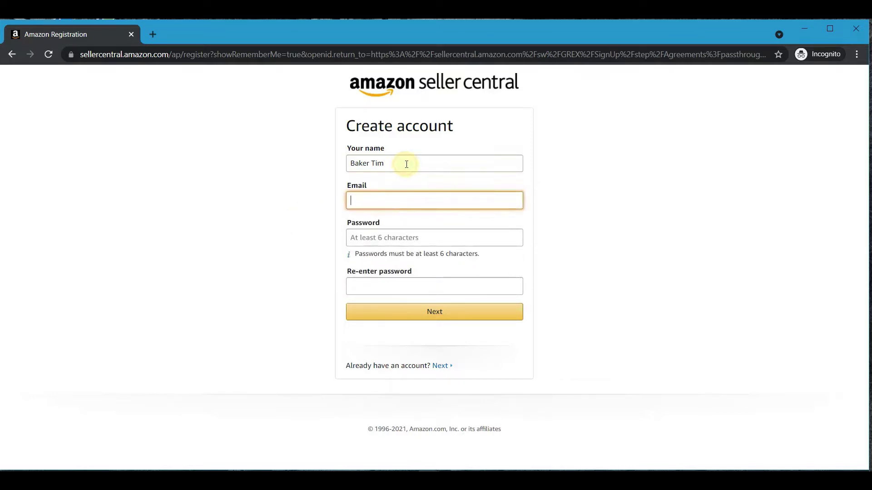
{"action": "type", "text": "teomat"}
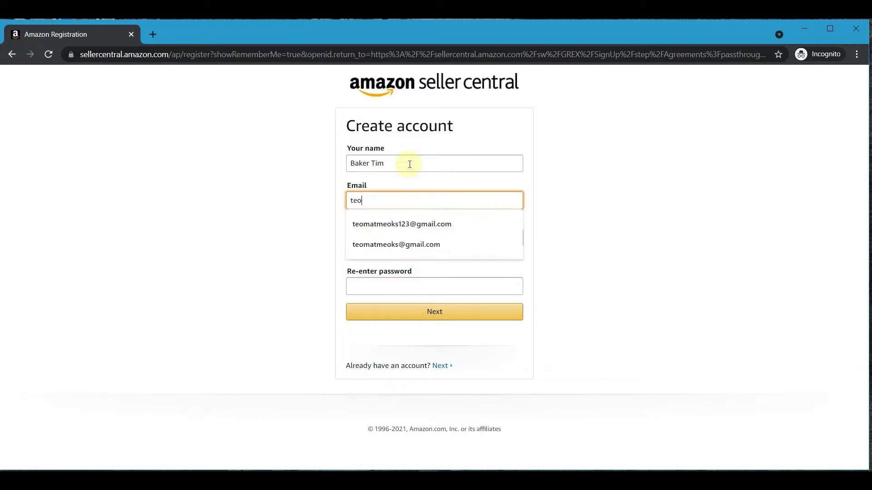
{"action": "key", "text": "BackSpace"}
{"action": "key", "text": "BackSpace"}
{"action": "key", "text": "BackSpace"}
{"action": "key", "text": "BackSpace"}
{"action": "key", "text": "BackSpace"}
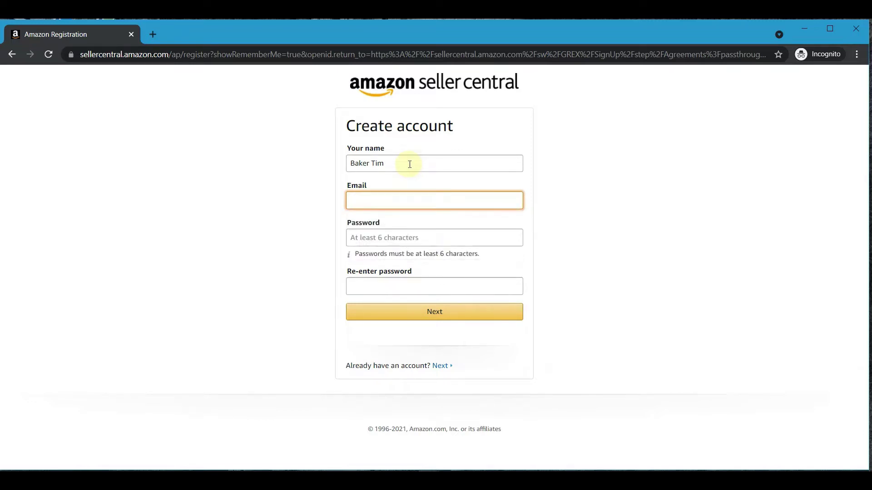
{"action": "left_click", "coordinate": [99, 472]}
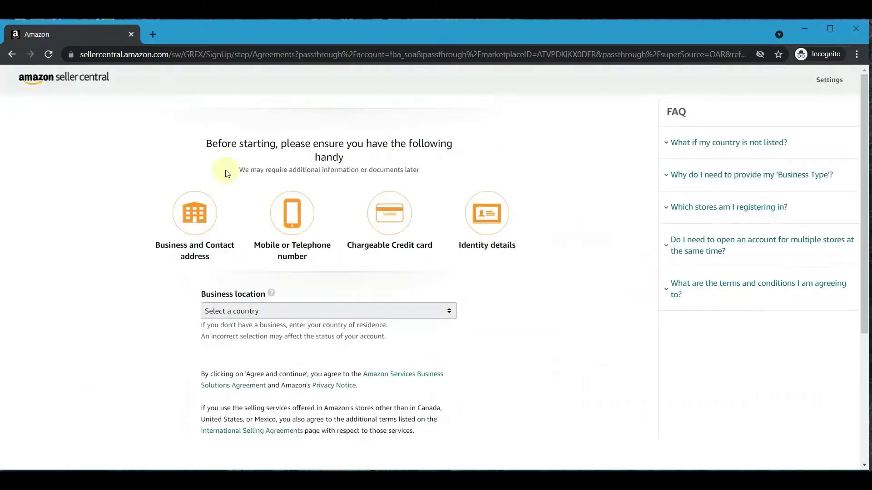
Step: Set the business location to Vietnam and the business type to Privately-owned business
{"action": "left_click_drag", "start_coordinate": [205, 294], "coordinate": [267, 295]}
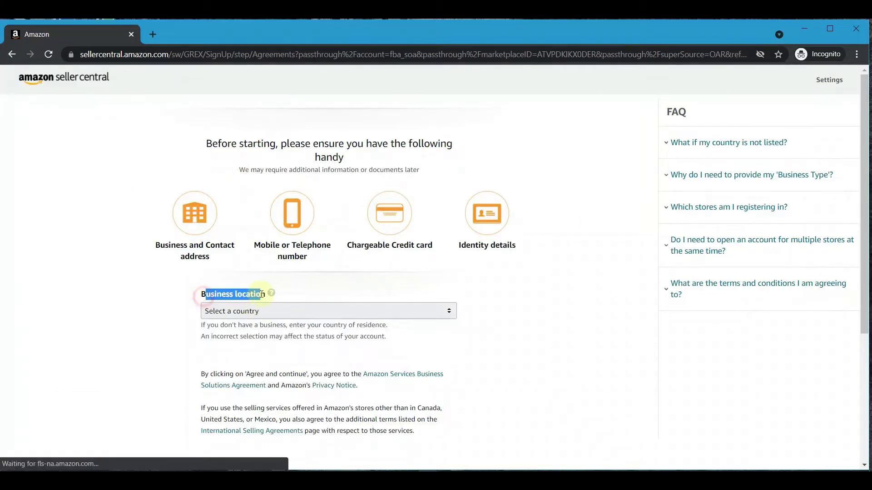
{"action": "left_click", "coordinate": [538, 344]}
{"action": "left_click", "coordinate": [337, 311]}
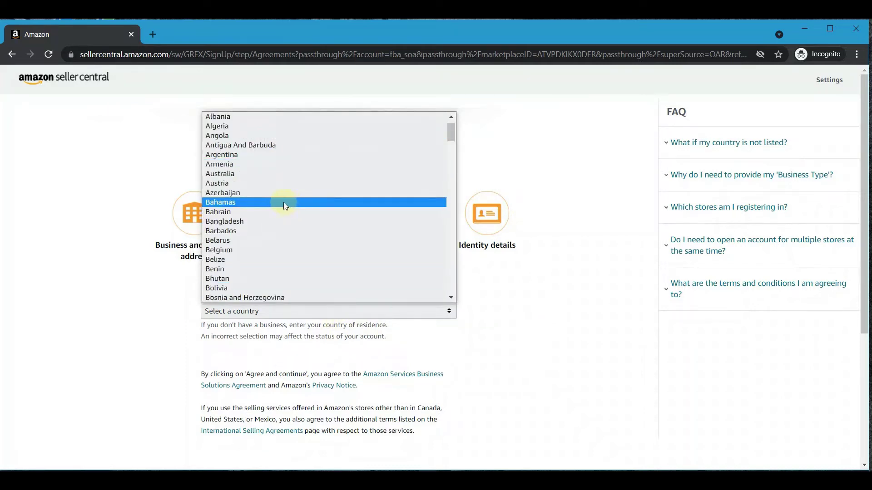
{"action": "scroll", "coordinate": [283, 202], "scroll_direction": "down", "scroll_amount": 20}
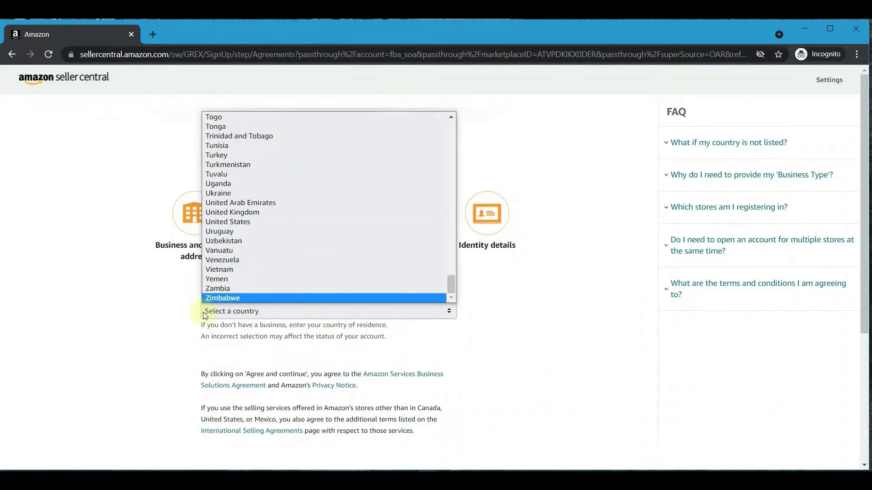
{"action": "left_click", "coordinate": [228, 270]}
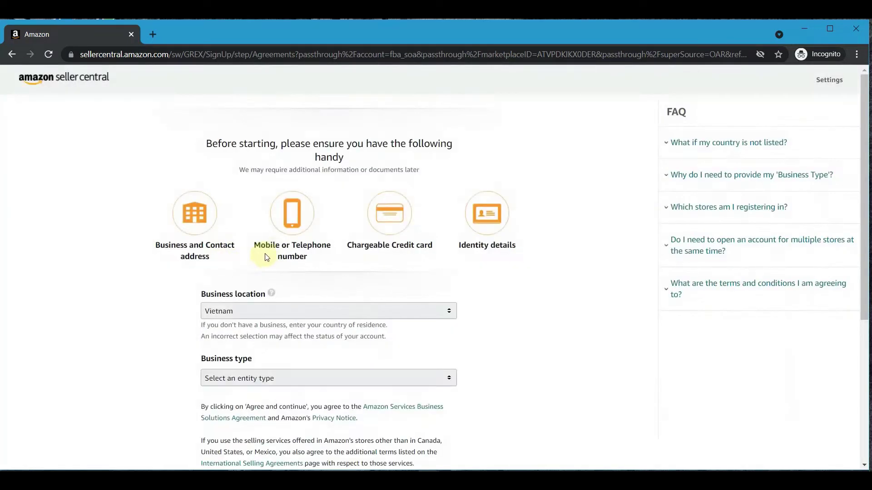
{"action": "scroll", "coordinate": [348, 282], "scroll_direction": "down", "scroll_amount": 3}
{"action": "left_click", "coordinate": [255, 227]}
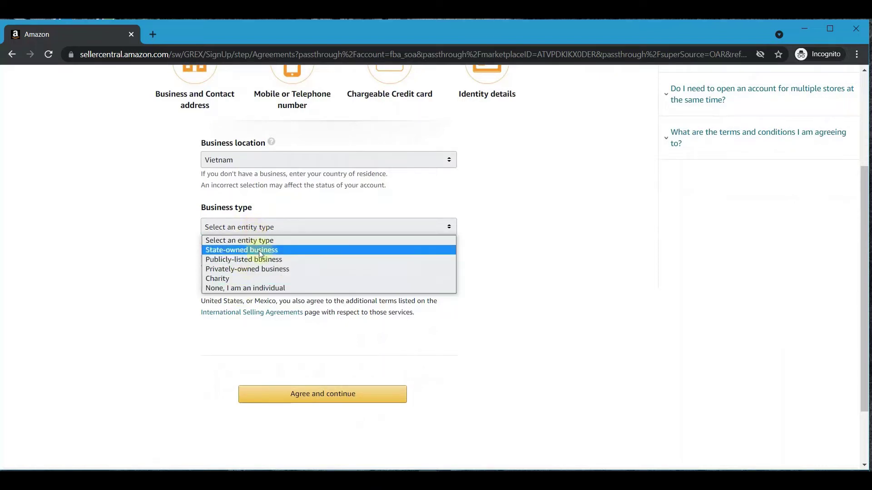
{"action": "left_click", "coordinate": [272, 270]}
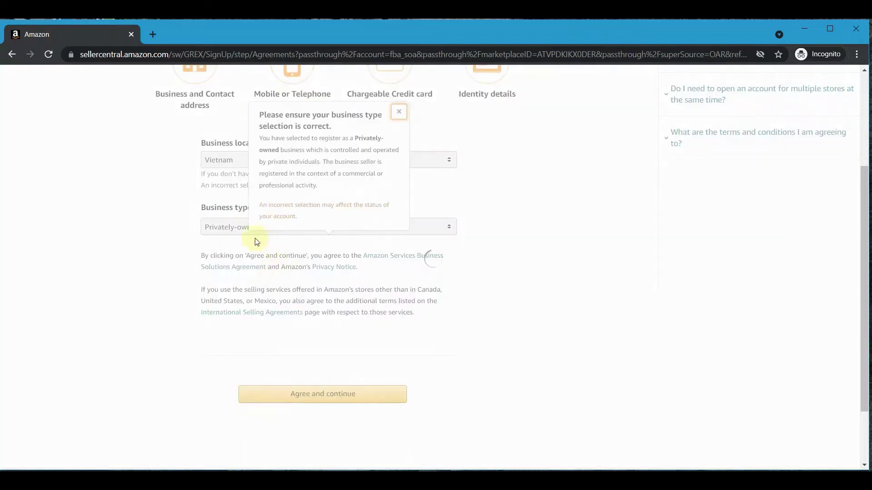
Step: Enter 'BakerStore' as the business name and tick the confirmation box
{"action": "left_click", "coordinate": [260, 280]}
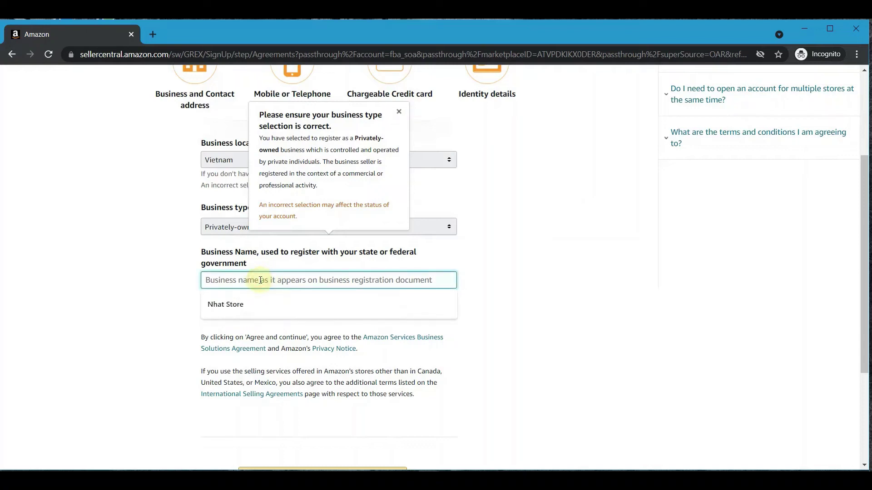
{"action": "left_click", "coordinate": [127, 278]}
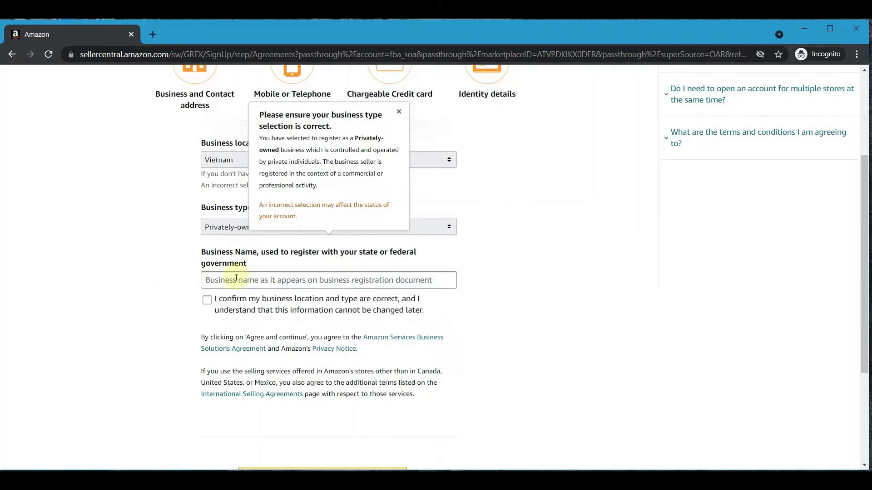
{"action": "left_click", "coordinate": [399, 111]}
{"action": "left_click", "coordinate": [250, 279]}
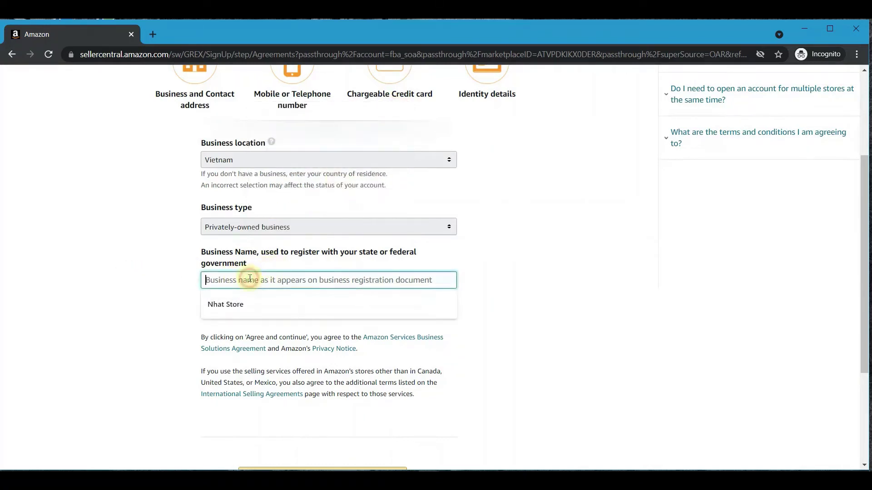
{"action": "type", "text": "Baker St"}
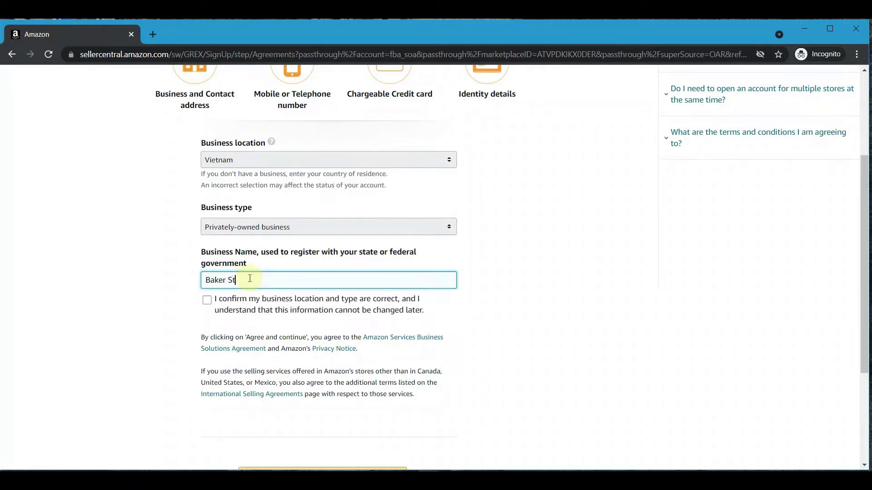
{"action": "type", "text": "ore"}
{"action": "left_click", "coordinate": [227, 280]}
{"action": "key", "text": "BackSpace"}
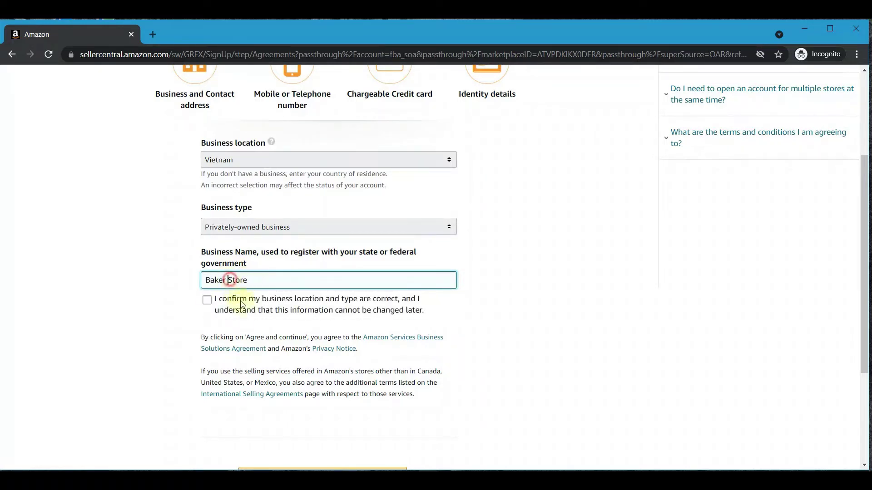
{"action": "left_click", "coordinate": [208, 300]}
{"action": "scroll", "coordinate": [311, 291], "scroll_direction": "down", "scroll_amount": 3}
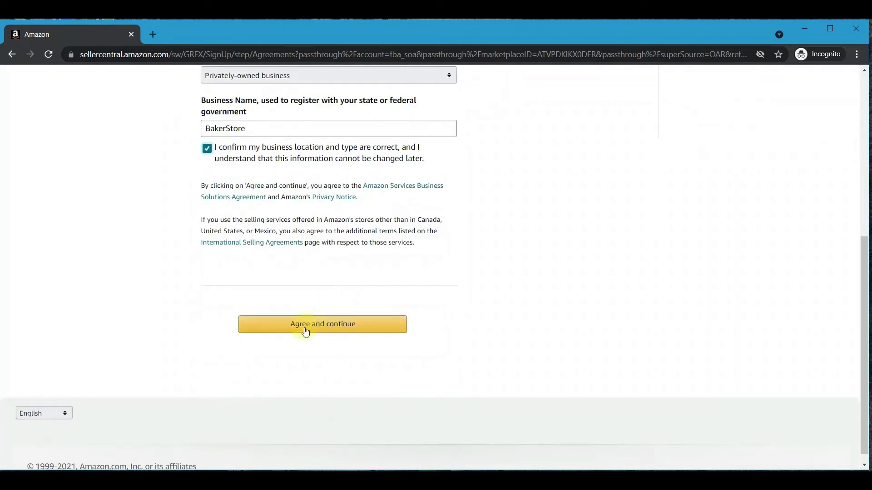
Step: Agree and continue, then enter the company registration number
{"action": "left_click", "coordinate": [303, 328]}
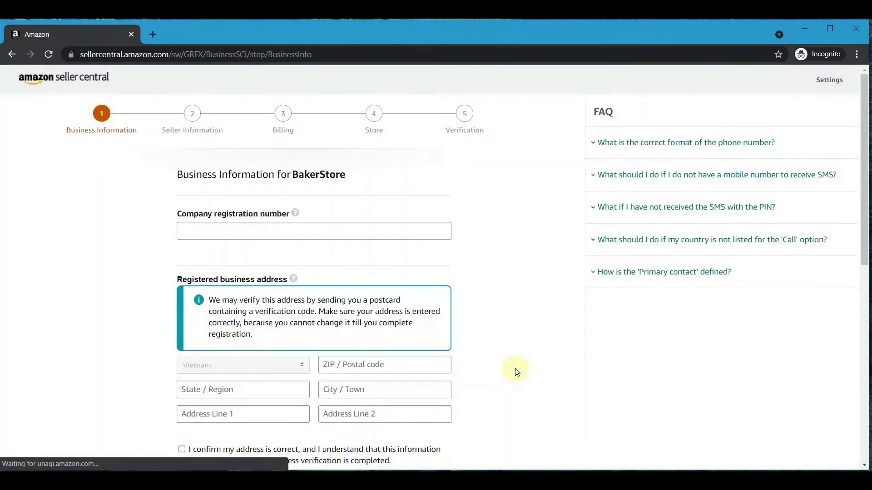
{"action": "left_click", "coordinate": [222, 231]}
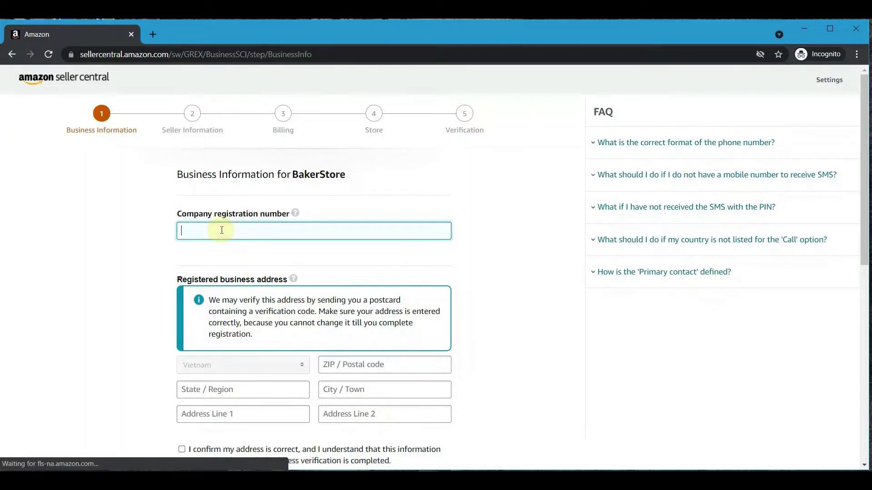
{"action": "type", "text": "Bakerstore"}
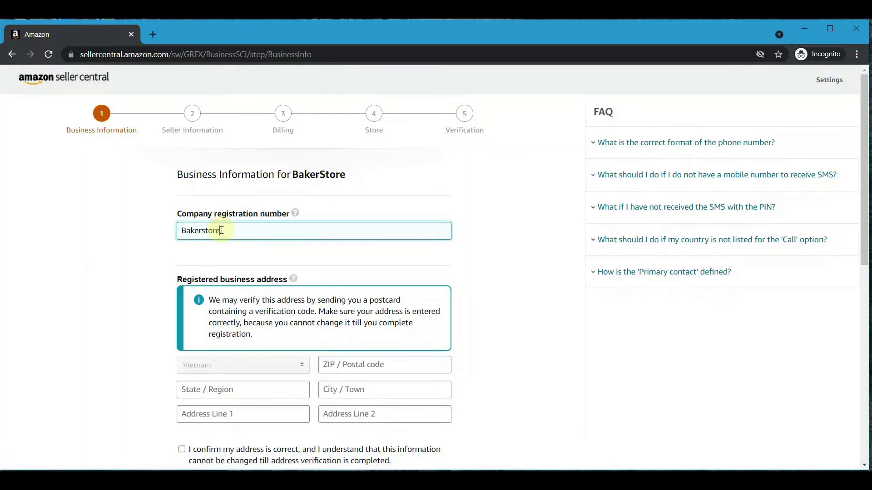
{"action": "scroll", "coordinate": [221, 230], "scroll_direction": "down", "scroll_amount": 3}
Step: Enter the registered street address and city, then tick the address confirmation
{"action": "left_click", "coordinate": [340, 214]}
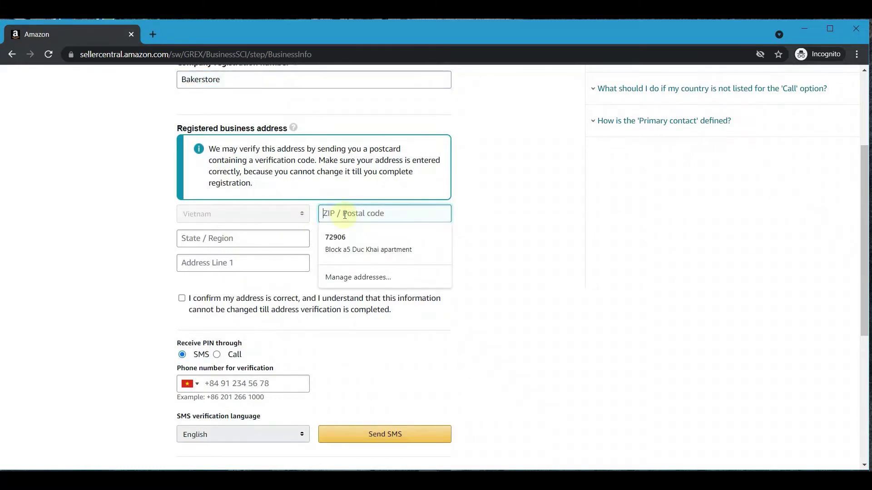
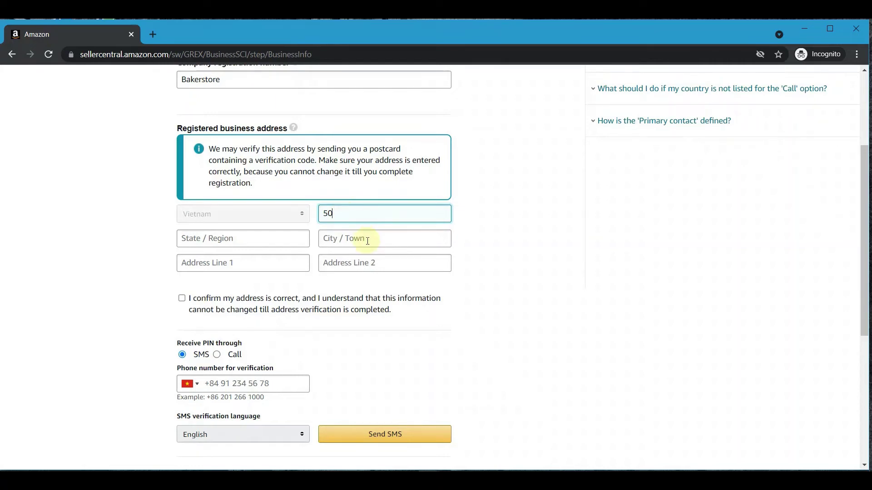
{"action": "key", "text": "Tab"}
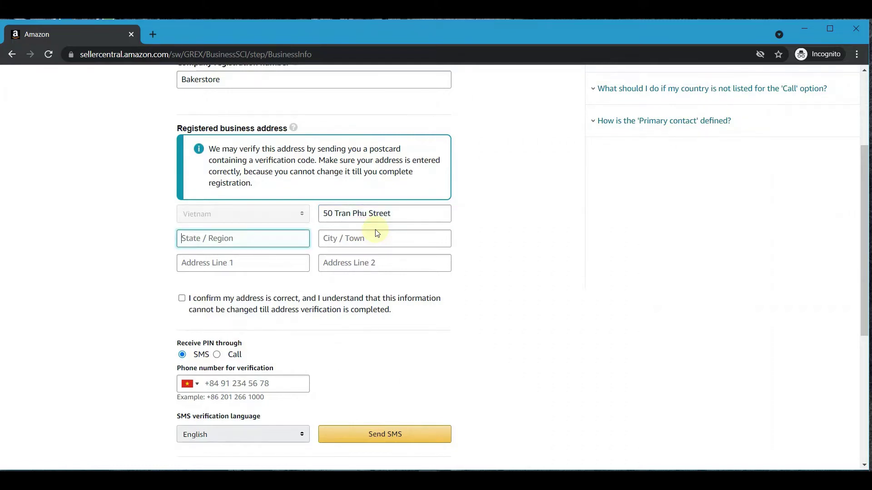
{"action": "key", "text": "Tab"}
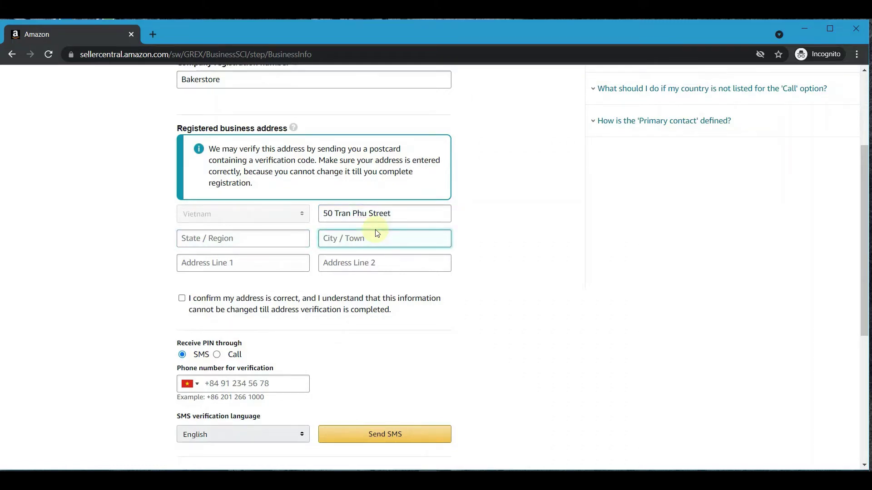
{"action": "type", "text": "Ho Chi"}
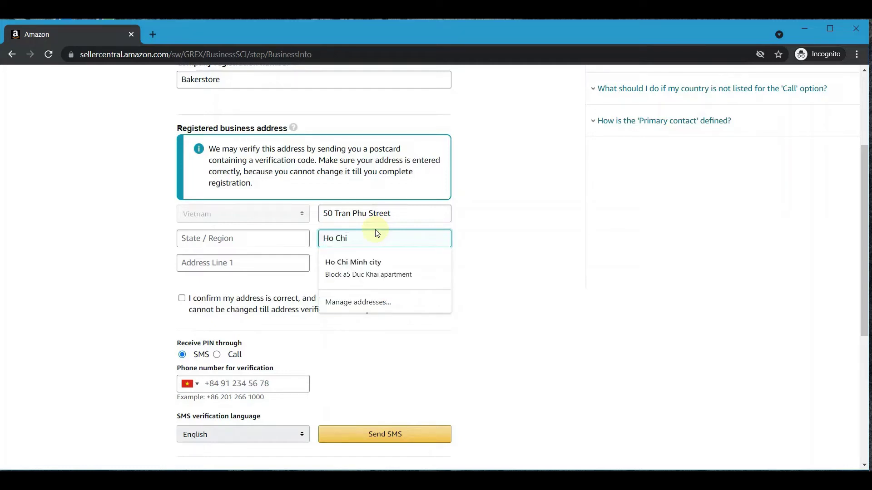
{"action": "type", "text": " Minh city"}
{"action": "key", "text": "Tab"}
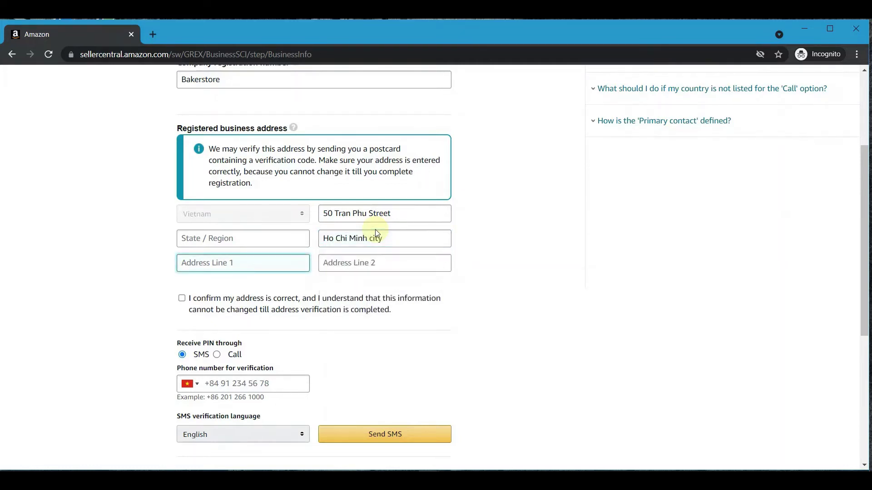
{"action": "key", "text": "Tab"}
{"action": "key", "text": "Tab"}
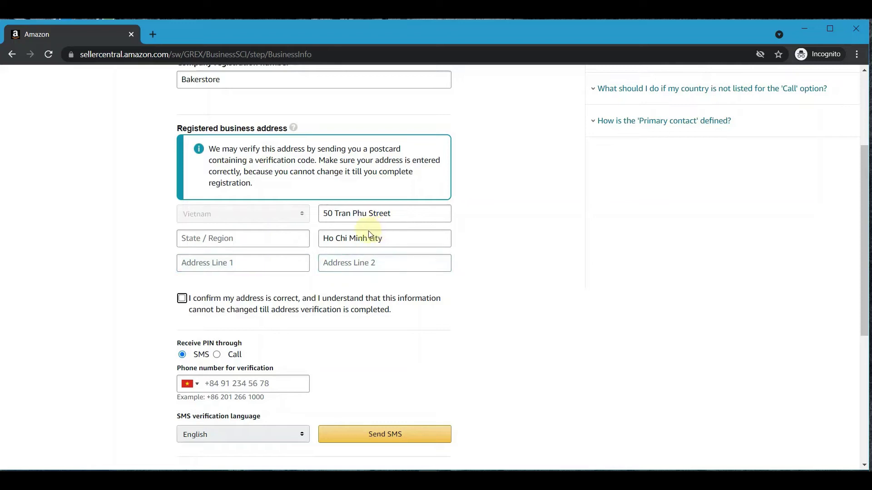
{"action": "left_click", "coordinate": [191, 300]}
Step: Enter the verification phone number field and keep English as the SMS language
{"action": "scroll", "coordinate": [320, 281], "scroll_direction": "down", "scroll_amount": 3}
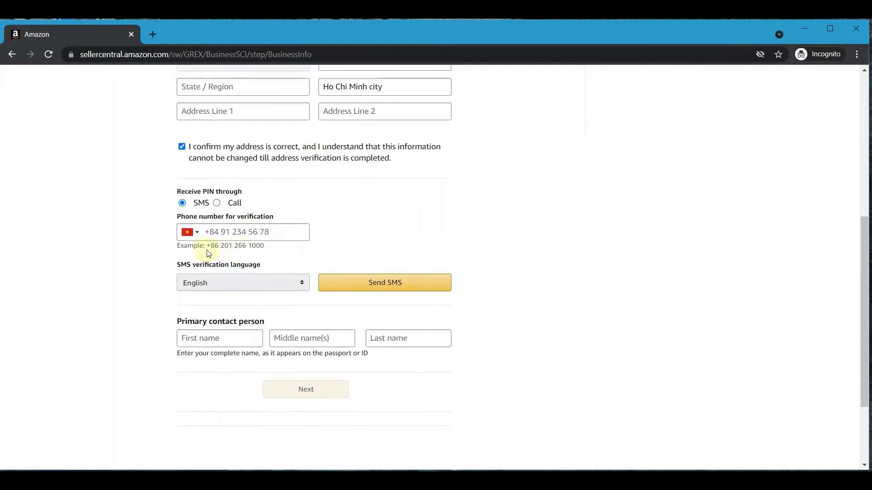
{"action": "left_click", "coordinate": [235, 235]}
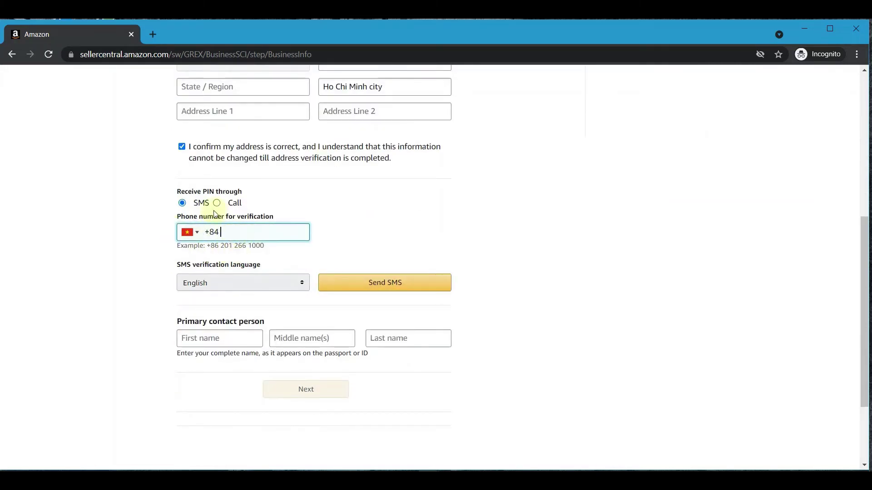
{"action": "left_click", "coordinate": [205, 285]}
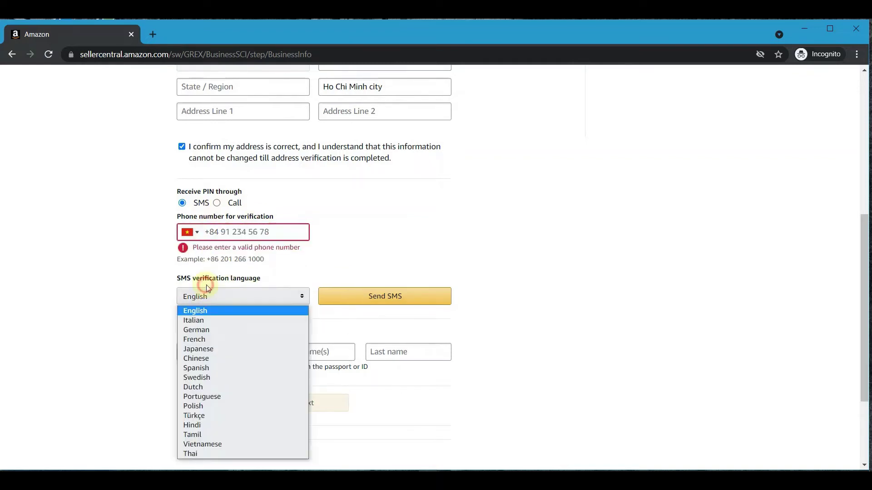
{"action": "left_click", "coordinate": [209, 311]}
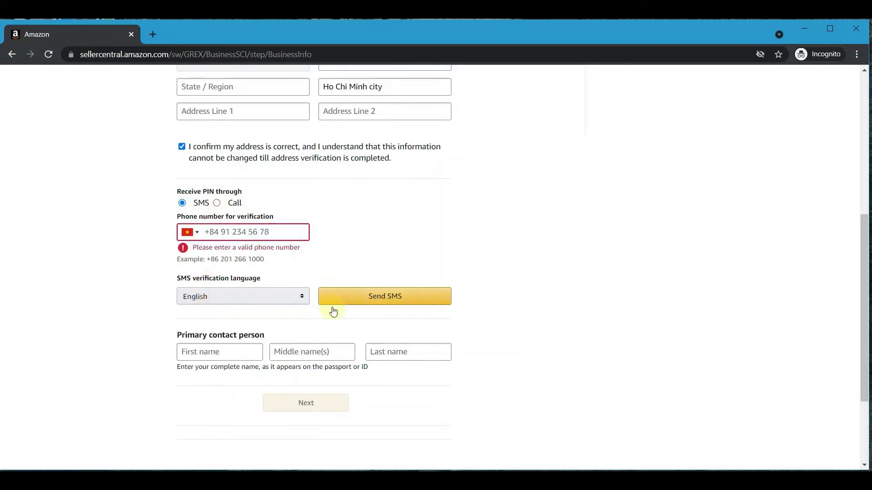
Step: Fill in the primary contact person's first and last names
{"action": "scroll", "coordinate": [273, 300], "scroll_direction": "down", "scroll_amount": 2}
{"action": "left_click_drag", "start_coordinate": [174, 208], "coordinate": [282, 212]}
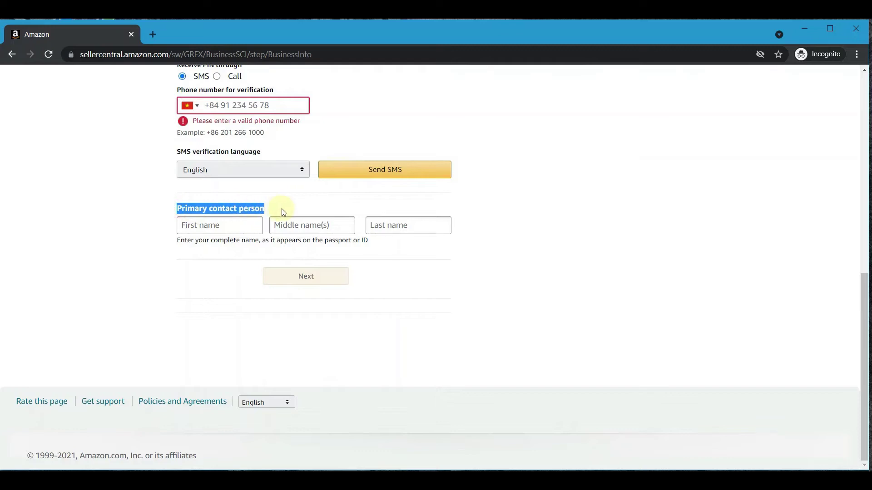
{"action": "left_click", "coordinate": [235, 228]}
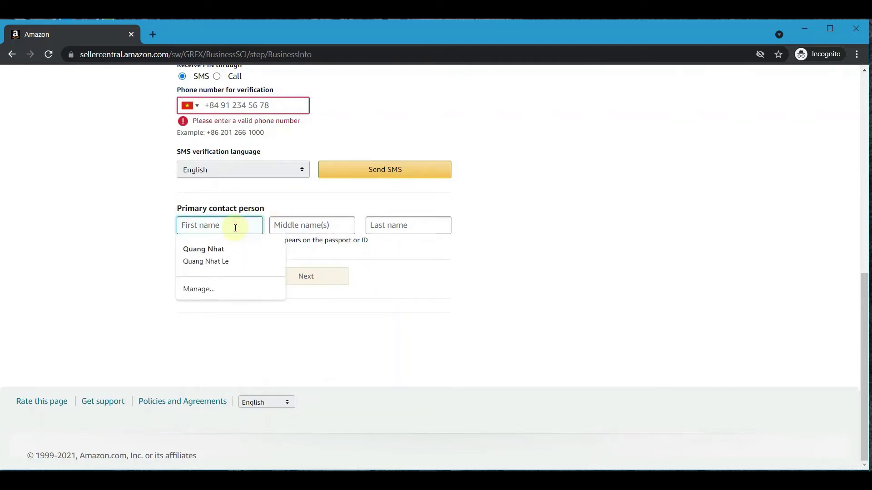
{"action": "key", "text": "Tab"}
{"action": "key", "text": "Tab"}
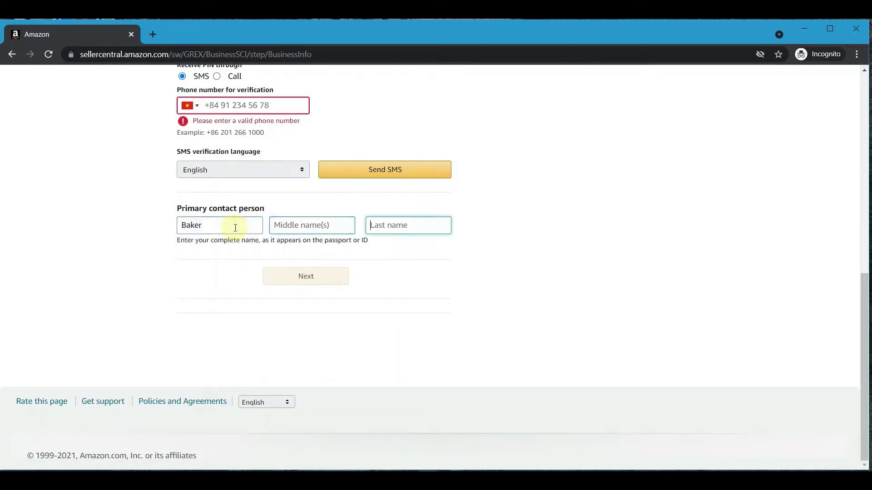
{"action": "scroll", "coordinate": [224, 227], "scroll_direction": "up", "scroll_amount": 3}
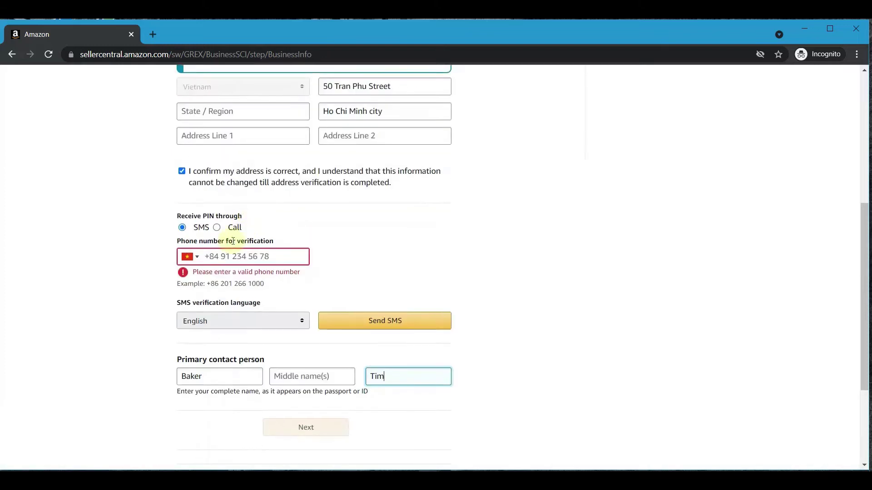
{"action": "left_click", "coordinate": [227, 257]}
{"action": "scroll", "coordinate": [157, 269], "scroll_direction": "up", "scroll_amount": 6}
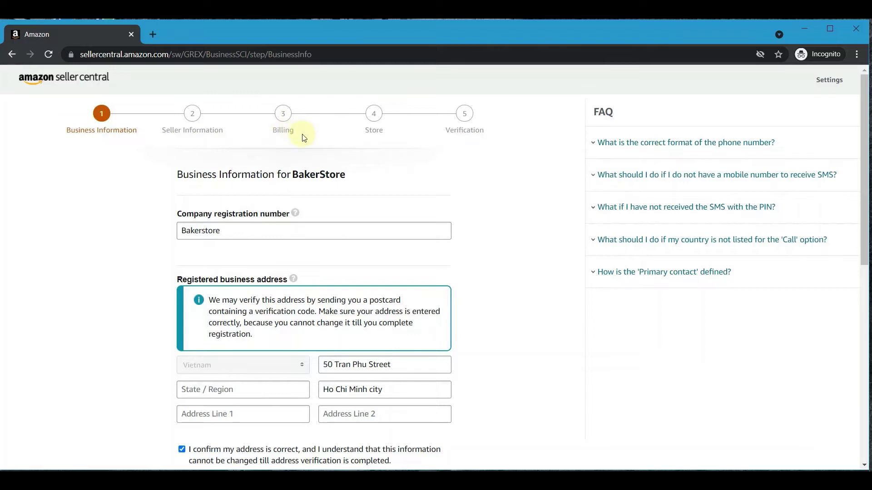
Step: Review the empty credit card and billing address fields, try to continue, then return to the top
{"action": "scroll", "coordinate": [362, 236], "scroll_direction": "down", "scroll_amount": 6}
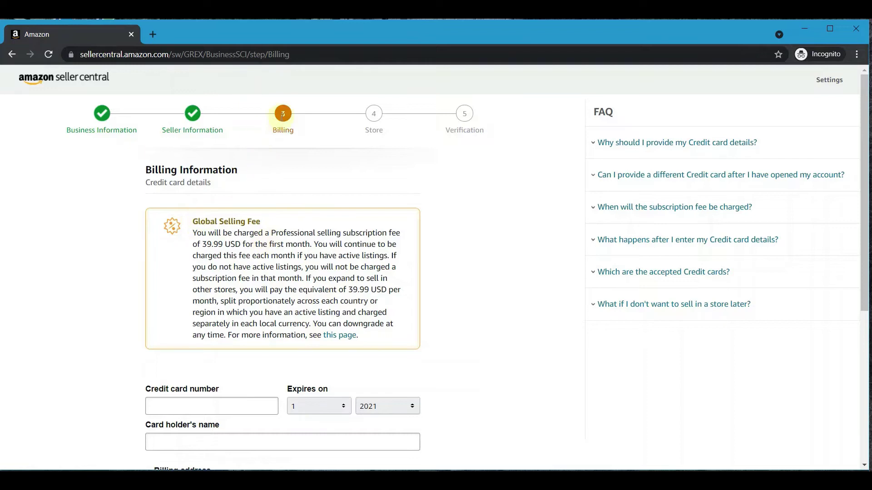
{"action": "scroll", "coordinate": [204, 309], "scroll_direction": "down", "scroll_amount": 3}
{"action": "left_click_drag", "start_coordinate": [144, 235], "coordinate": [220, 235]}
{"action": "left_click", "coordinate": [150, 284]}
{"action": "left_click_drag", "start_coordinate": [146, 272], "coordinate": [230, 274]}
{"action": "left_click", "coordinate": [473, 346]}
{"action": "scroll", "coordinate": [411, 327], "scroll_direction": "down", "scroll_amount": 3}
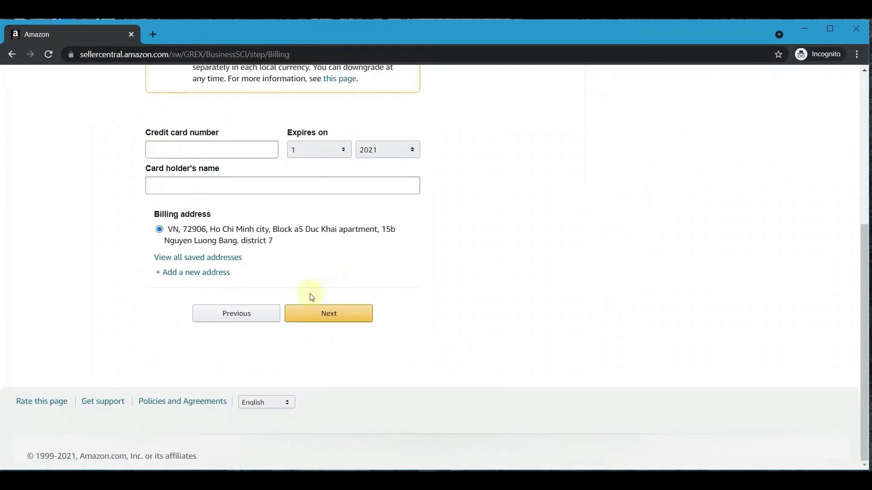
{"action": "left_click", "coordinate": [326, 312]}
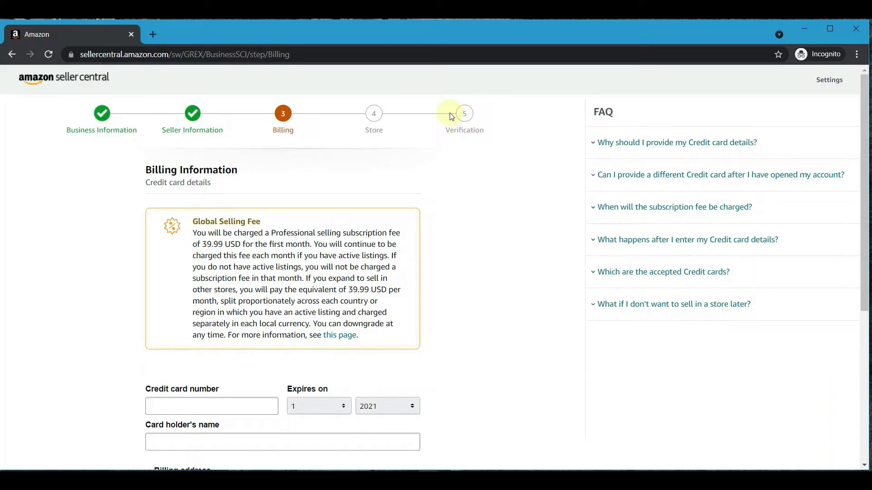
{"action": "scroll", "coordinate": [444, 196], "scroll_direction": "down", "scroll_amount": 5}
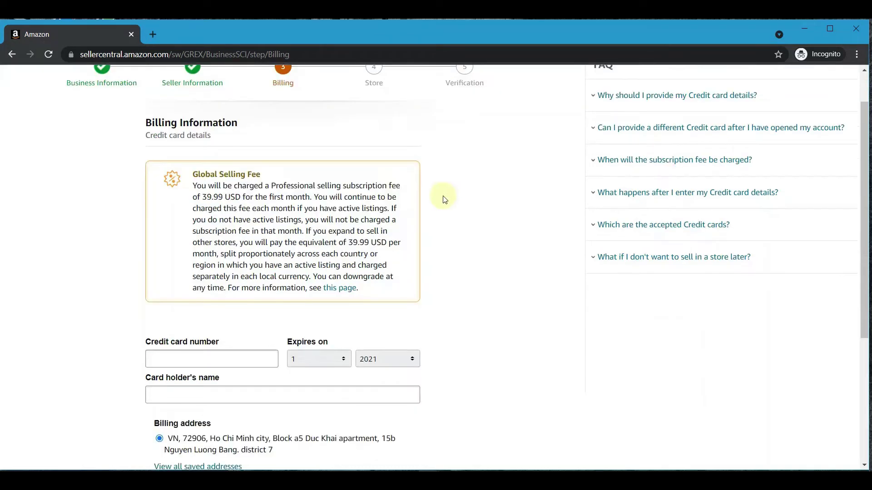
{"action": "scroll", "coordinate": [373, 290], "scroll_direction": "up", "scroll_amount": 5}
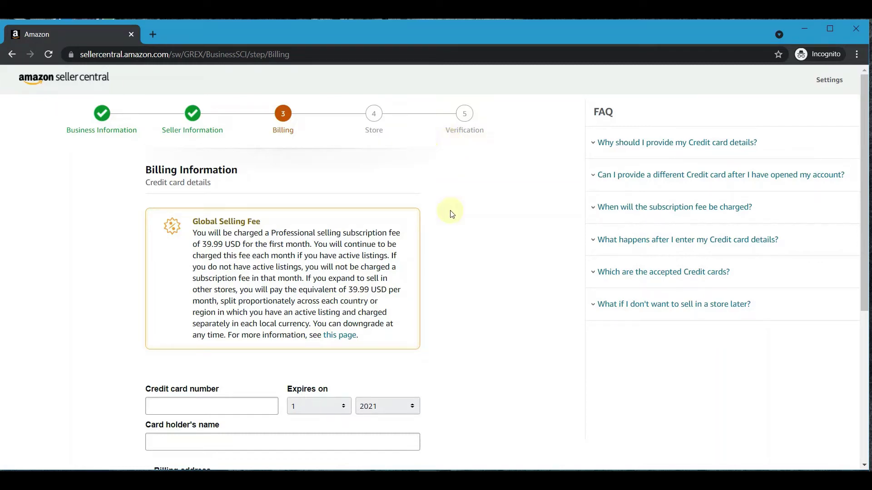
Step: Search Google for 'amazon best sellers' in a new tab and open Amazon.com Best Sellers
{"action": "key", "text": "ctrl+t"}
{"action": "type", "text": "amazon"}
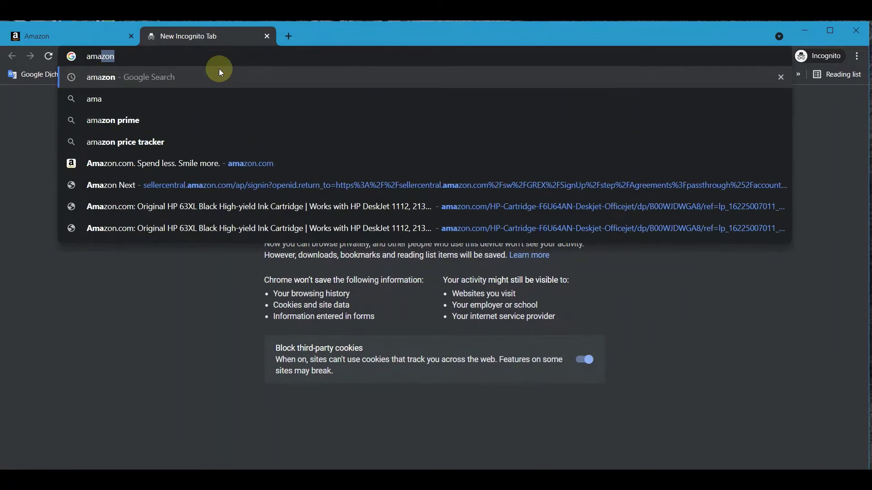
{"action": "type", "text": " be"}
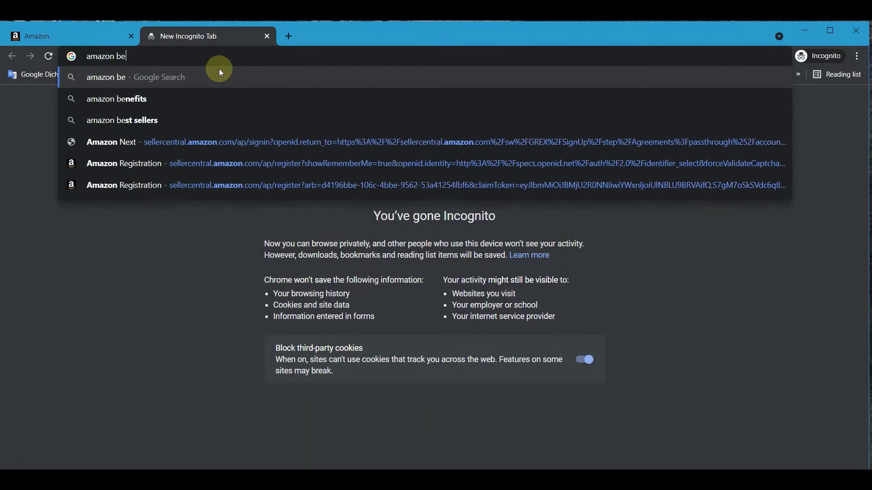
{"action": "type", "text": "st sellers"}
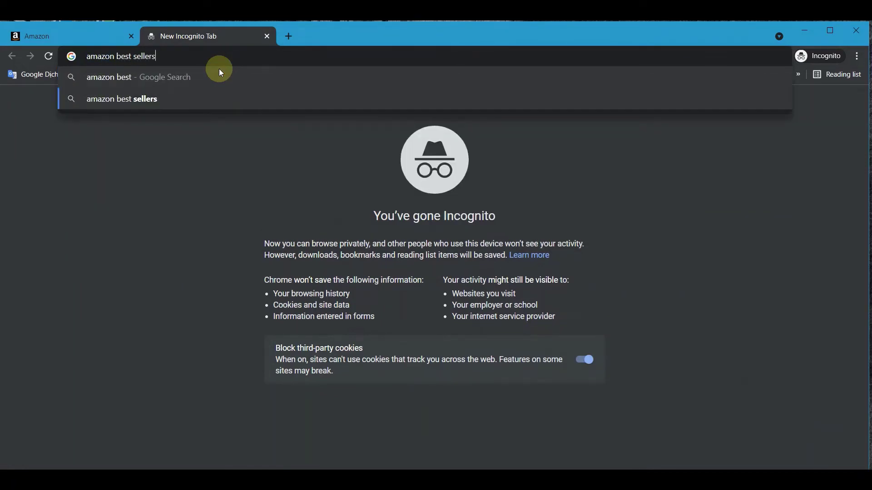
{"action": "key", "text": "Return"}
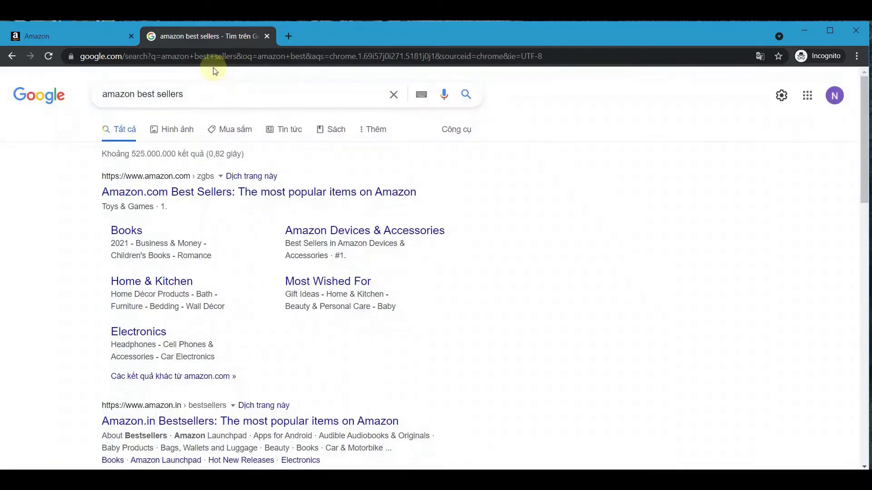
{"action": "left_click", "coordinate": [254, 200]}
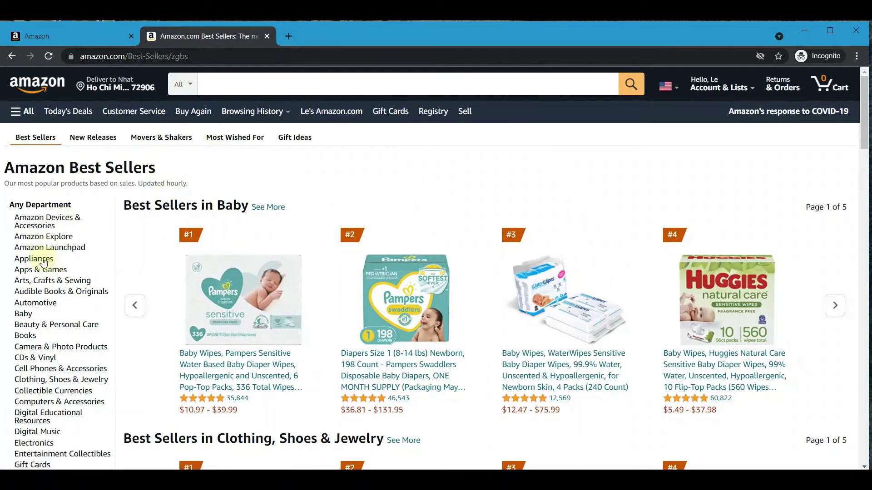
Step: Browse the Best Sellers in Appliances list, led by ice maker machines
{"action": "scroll", "coordinate": [250, 243], "scroll_direction": "down", "scroll_amount": 20}
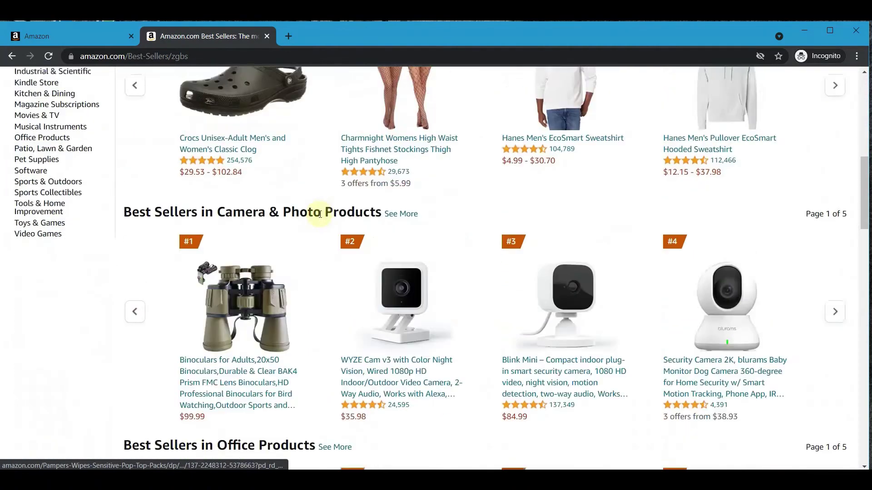
{"action": "scroll", "coordinate": [208, 252], "scroll_direction": "down", "scroll_amount": 3}
{"action": "scroll", "coordinate": [181, 257], "scroll_direction": "up", "scroll_amount": 20}
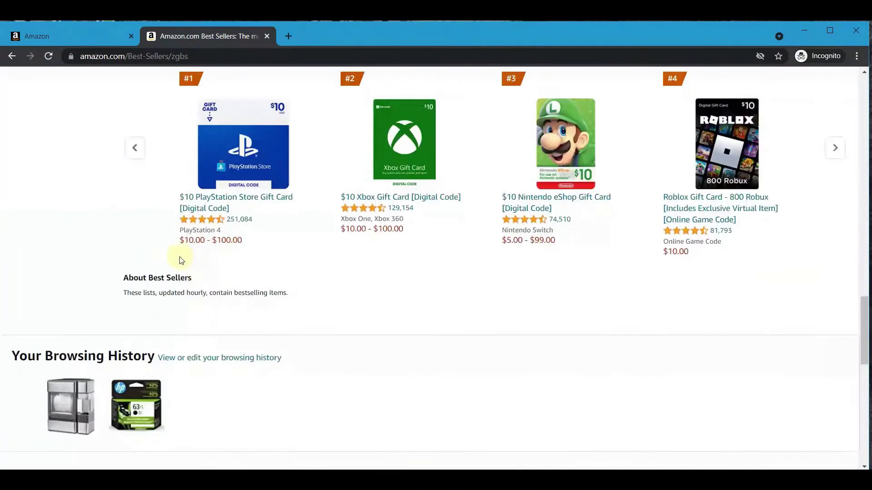
{"action": "scroll", "coordinate": [154, 258], "scroll_direction": "up", "scroll_amount": 3}
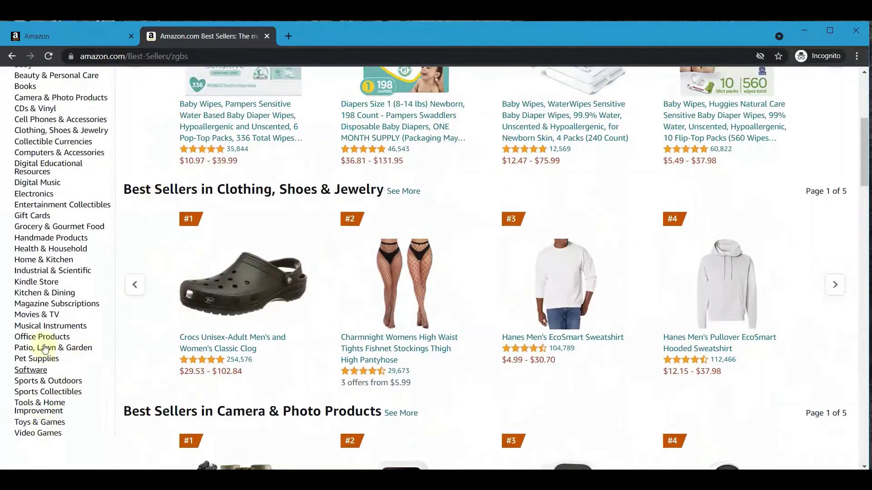
{"action": "scroll", "coordinate": [53, 182], "scroll_direction": "up", "scroll_amount": 1}
{"action": "scroll", "coordinate": [56, 129], "scroll_direction": "up", "scroll_amount": 3}
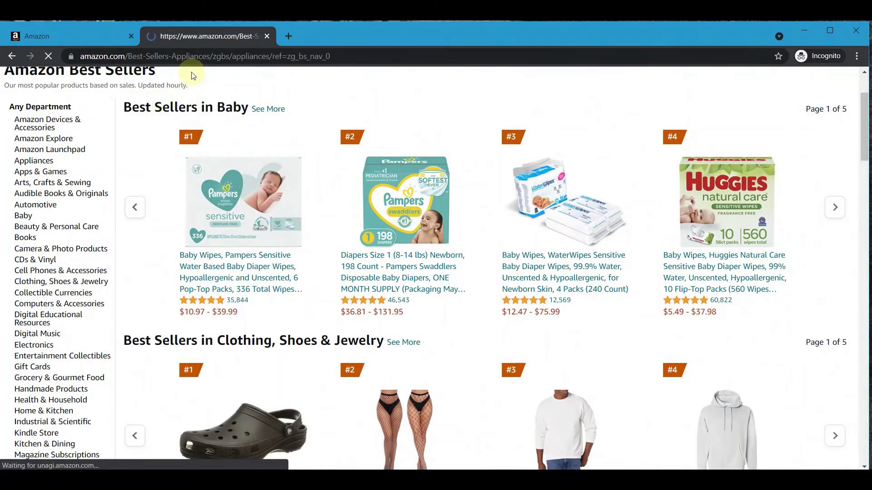
{"action": "scroll", "coordinate": [336, 191], "scroll_direction": "down", "scroll_amount": 3}
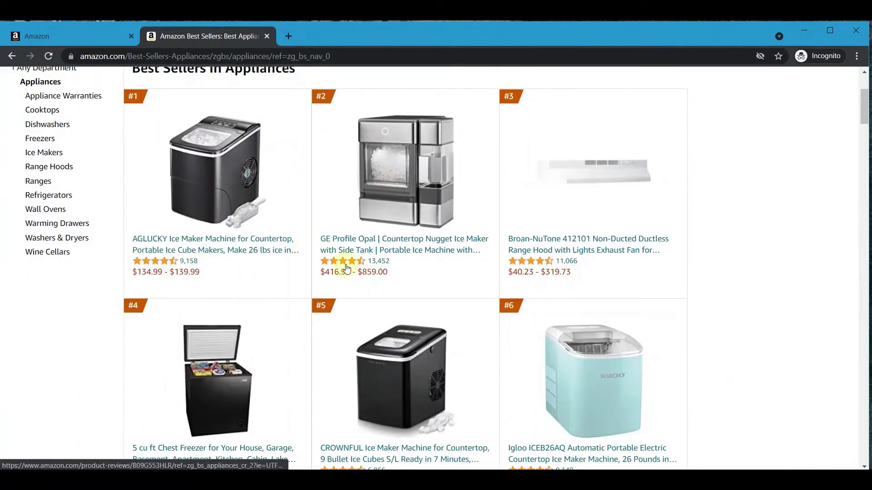
Step: Open the GE Profile Opal product page, highlight its title, and view the 6 VIDEOS thumbnail
{"action": "left_click", "coordinate": [410, 170]}
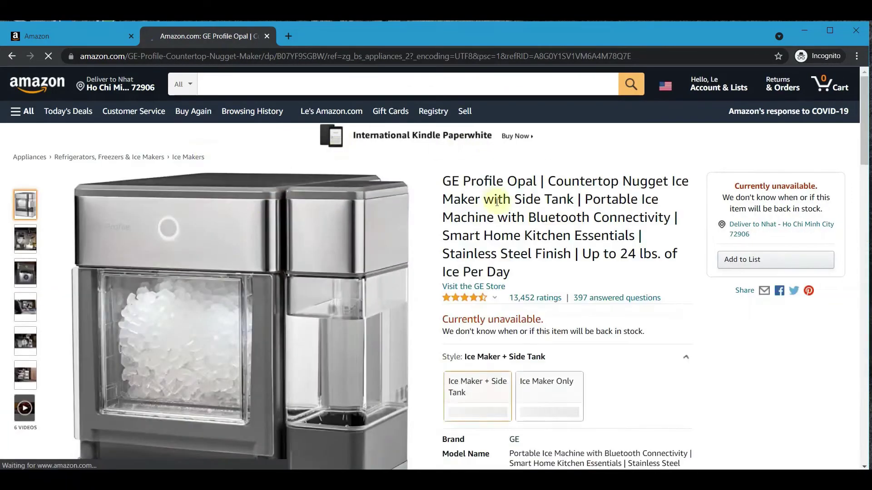
{"action": "left_click_drag", "start_coordinate": [444, 180], "coordinate": [510, 273]}
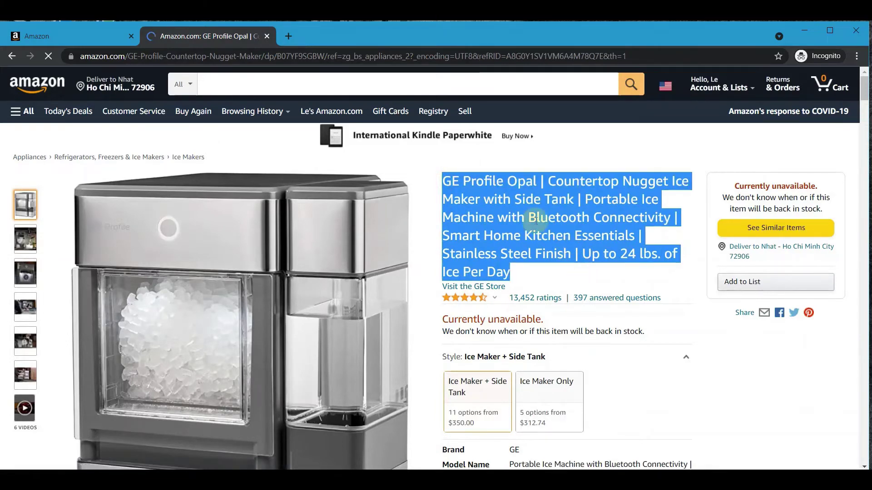
{"action": "left_click", "coordinate": [506, 199]}
{"action": "scroll", "coordinate": [512, 213], "scroll_direction": "down", "scroll_amount": 3}
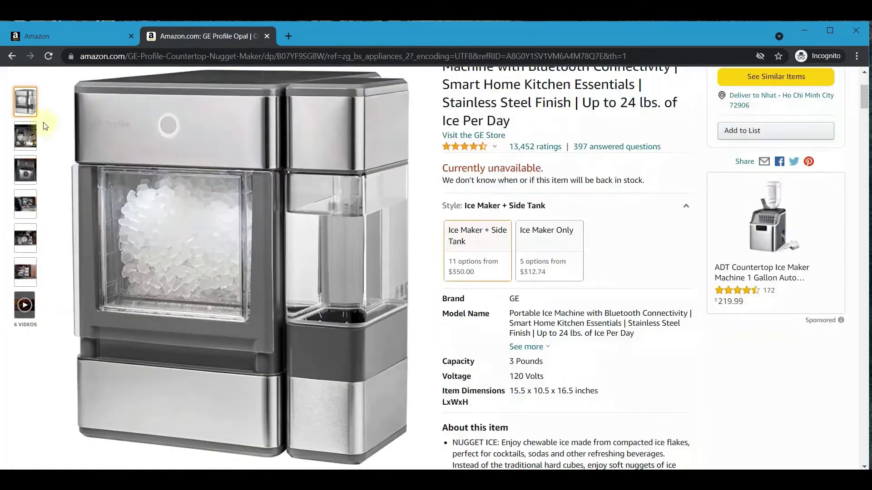
{"action": "mouse_move", "coordinate": [26, 141]}
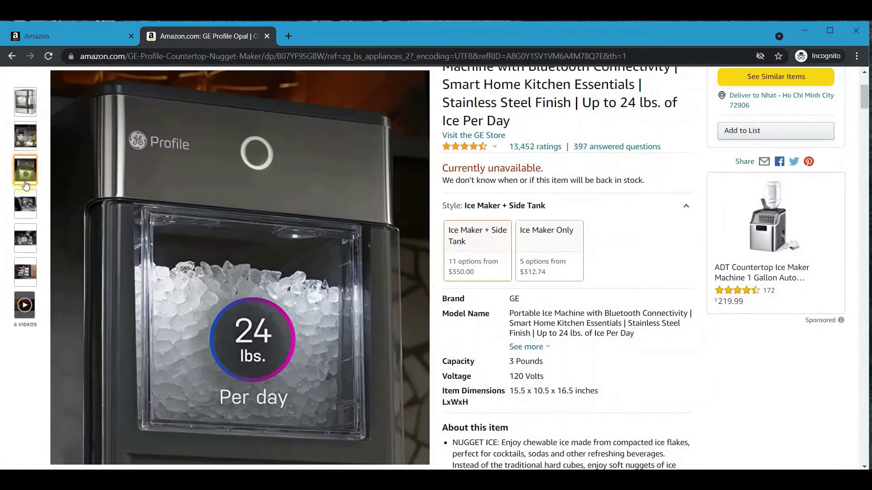
{"action": "mouse_move", "coordinate": [27, 205]}
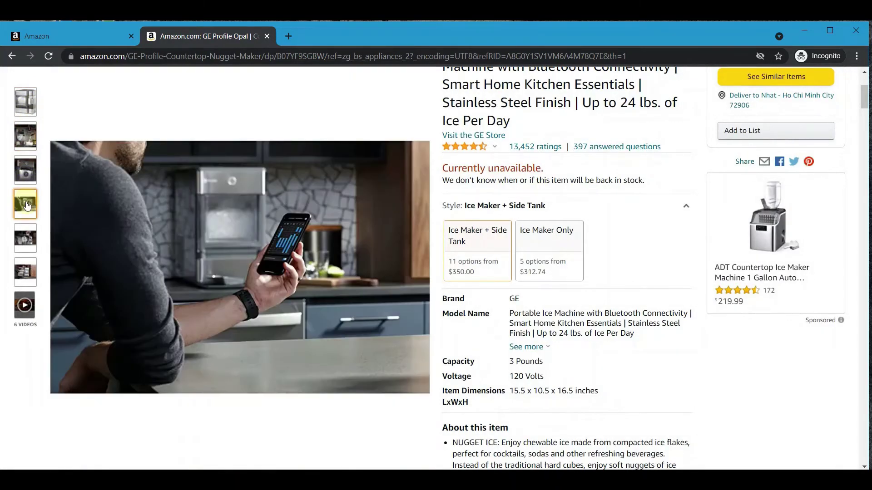
{"action": "mouse_move", "coordinate": [27, 237]}
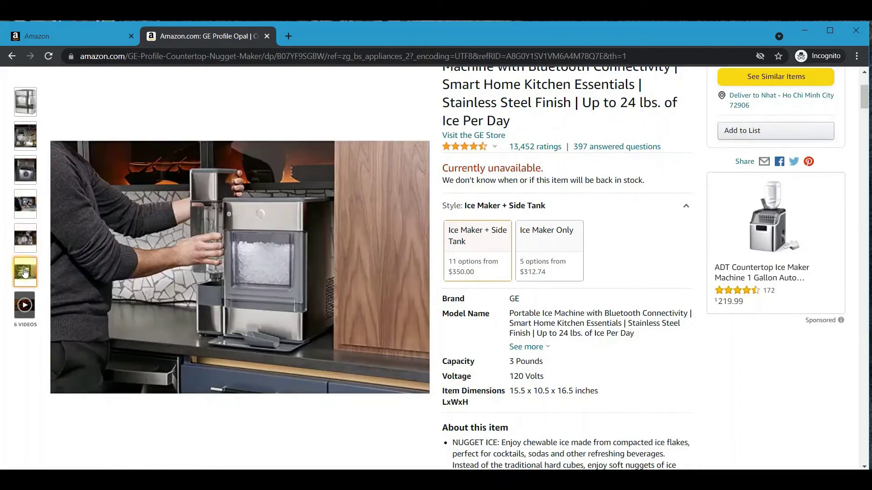
{"action": "mouse_move", "coordinate": [24, 311]}
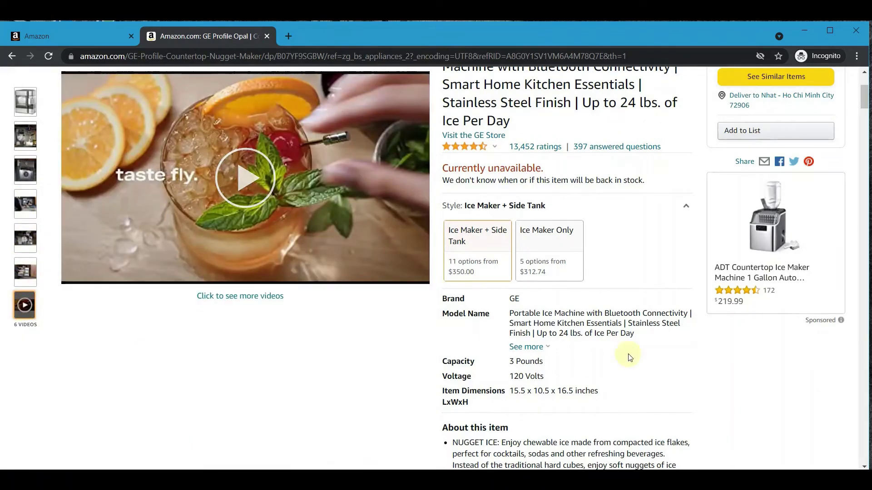
Step: Highlight the spec values: Brand GE, Model Name, Capacity 3 Pounds, Voltage 120 Volts, Item Dimensions
{"action": "scroll", "coordinate": [602, 258], "scroll_direction": "down", "scroll_amount": 3}
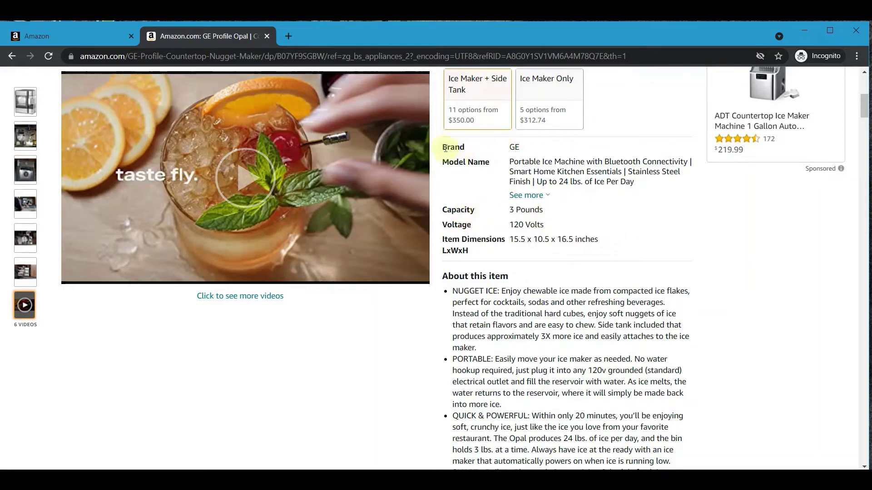
{"action": "left_click_drag", "start_coordinate": [447, 147], "coordinate": [518, 148]}
{"action": "left_click_drag", "start_coordinate": [442, 152], "coordinate": [635, 181]}
{"action": "left_click", "coordinate": [580, 166]}
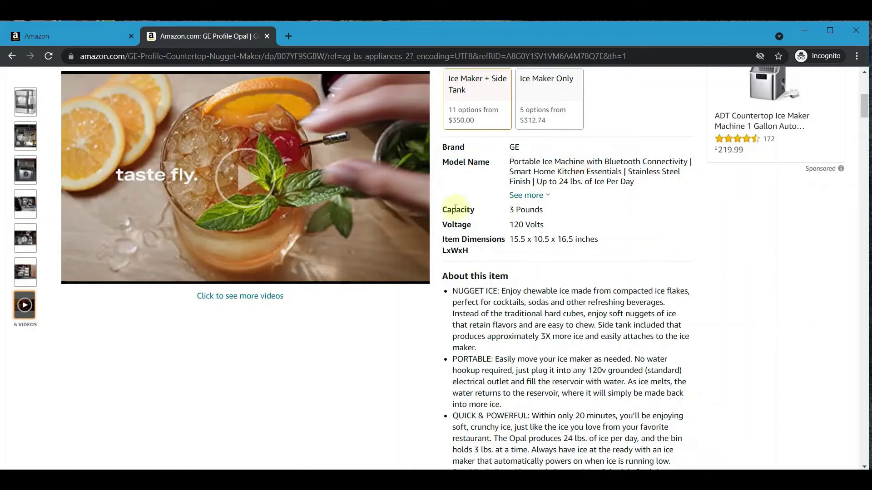
{"action": "left_click_drag", "start_coordinate": [511, 209], "coordinate": [603, 237]}
{"action": "left_click", "coordinate": [513, 238]}
{"action": "left_click", "coordinate": [489, 313]}
{"action": "scroll", "coordinate": [521, 260], "scroll_direction": "down", "scroll_amount": 3}
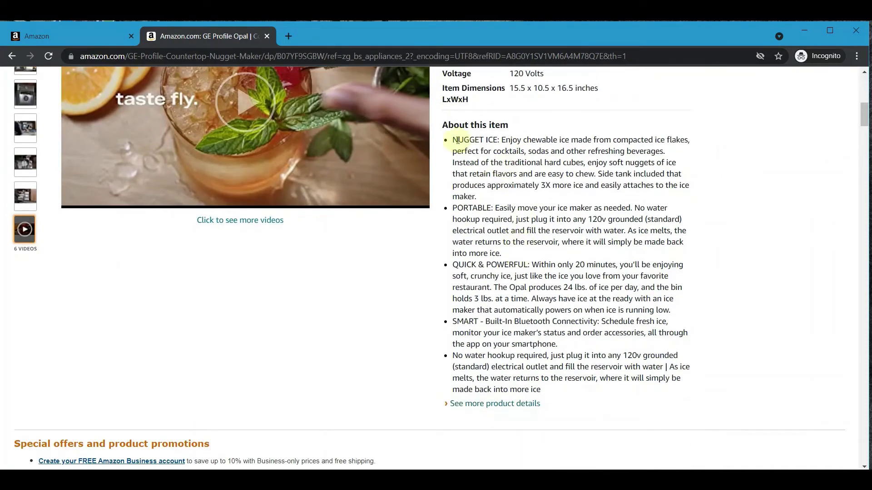
{"action": "left_click_drag", "start_coordinate": [443, 124], "coordinate": [622, 393]}
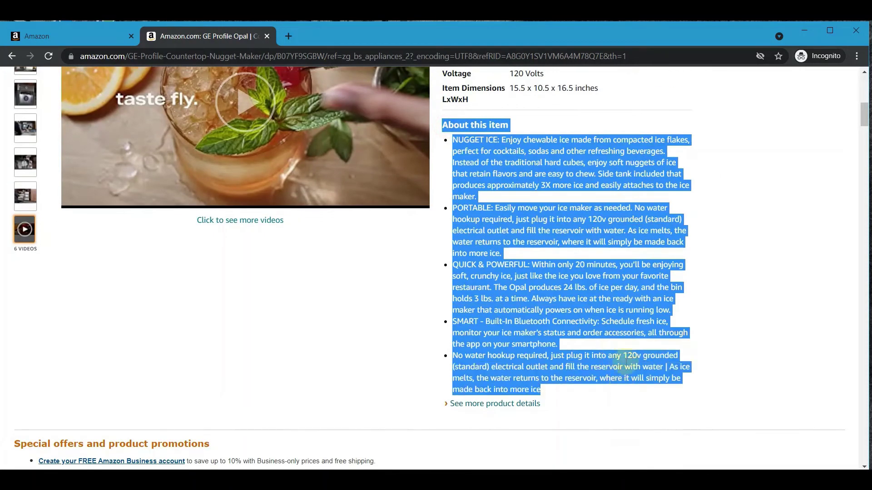
{"action": "left_click", "coordinate": [525, 207]}
{"action": "scroll", "coordinate": [568, 151], "scroll_direction": "down", "scroll_amount": 3}
{"action": "scroll", "coordinate": [568, 151], "scroll_direction": "down", "scroll_amount": 3}
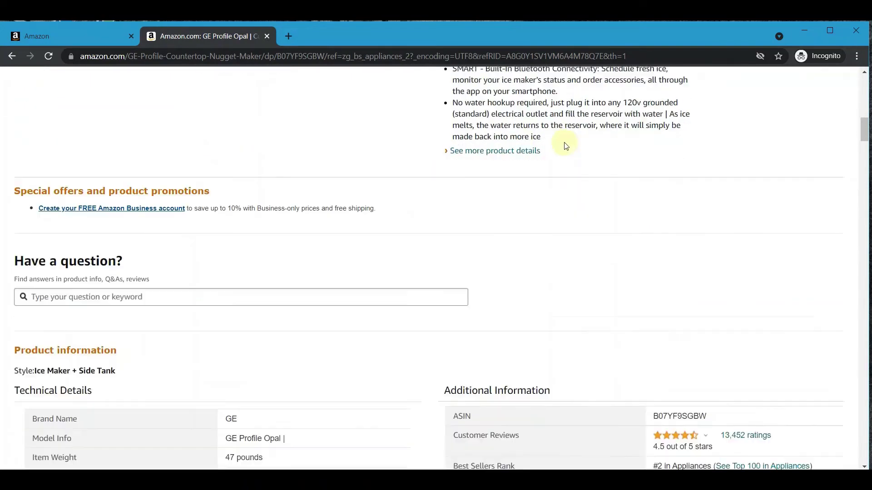
{"action": "scroll", "coordinate": [257, 200], "scroll_direction": "down", "scroll_amount": 3}
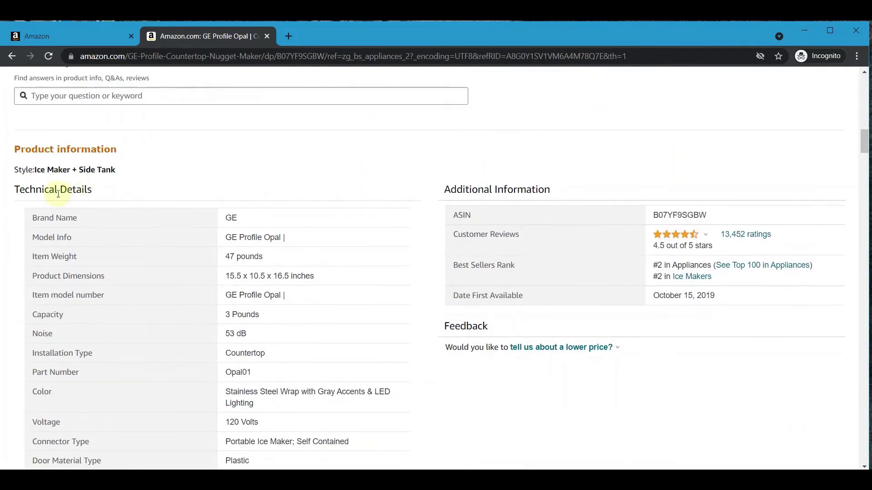
{"action": "left_click_drag", "start_coordinate": [10, 190], "coordinate": [104, 197]}
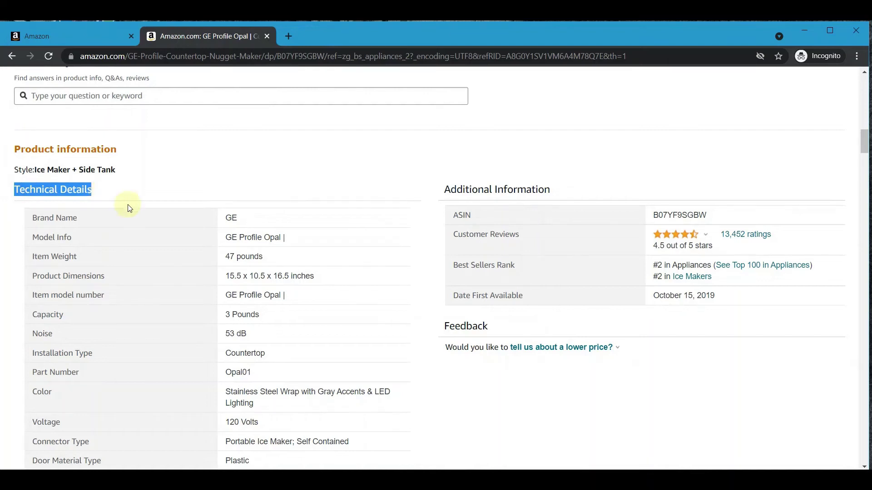
{"action": "left_click", "coordinate": [107, 223]}
{"action": "left_click_drag", "start_coordinate": [222, 217], "coordinate": [292, 237]}
{"action": "left_click", "coordinate": [229, 237]}
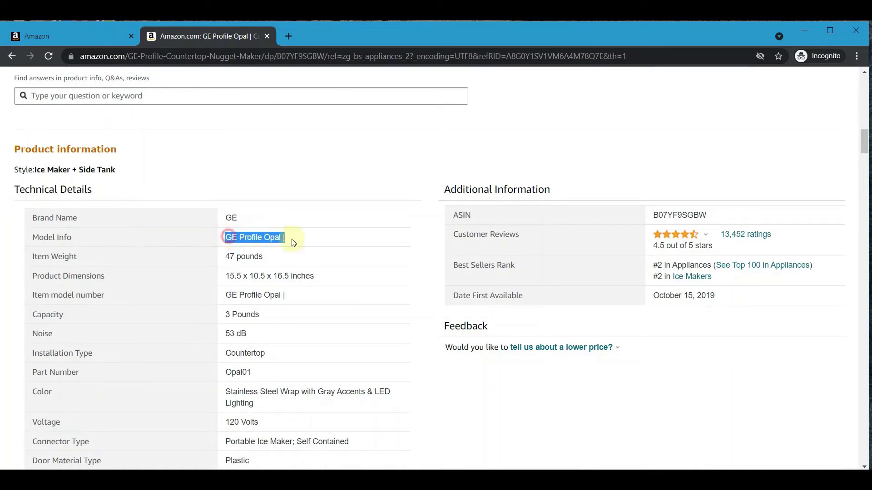
{"action": "left_click", "coordinate": [230, 254]}
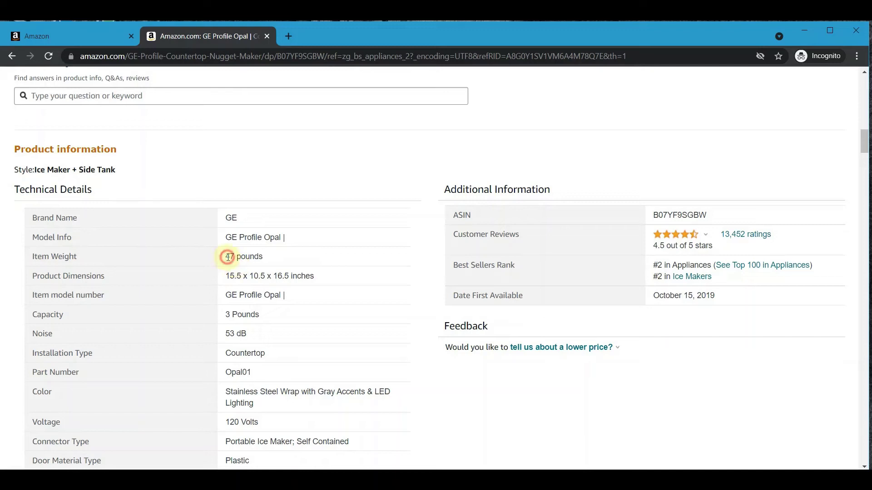
{"action": "left_click", "coordinate": [251, 272]}
{"action": "left_click", "coordinate": [237, 294]}
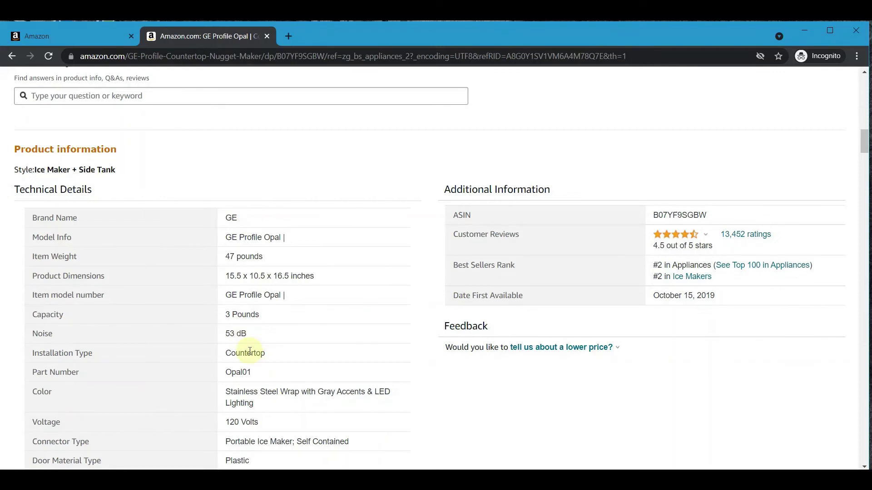
{"action": "scroll", "coordinate": [249, 351], "scroll_direction": "down", "scroll_amount": 3}
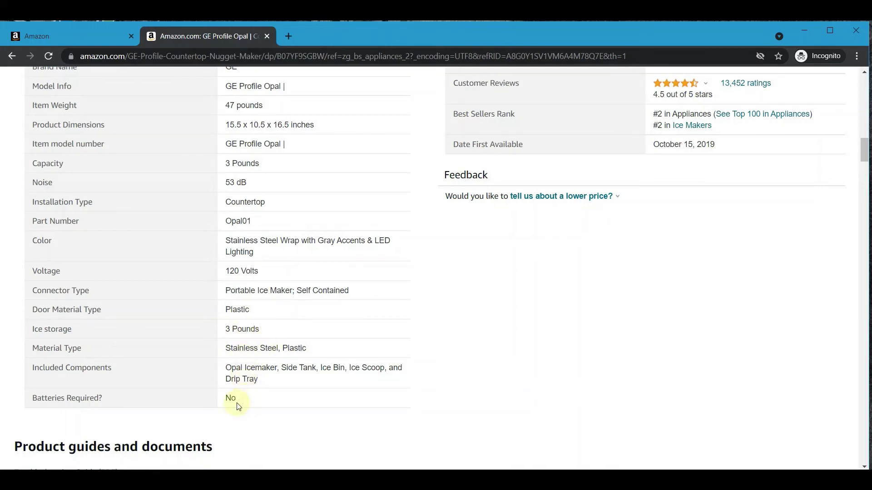
{"action": "scroll", "coordinate": [273, 313], "scroll_direction": "down", "scroll_amount": 3}
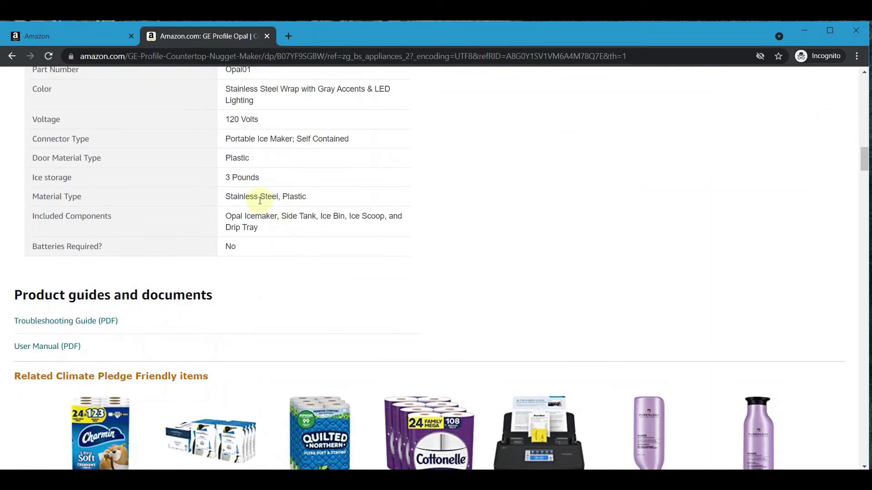
{"action": "scroll", "coordinate": [250, 208], "scroll_direction": "down", "scroll_amount": 20}
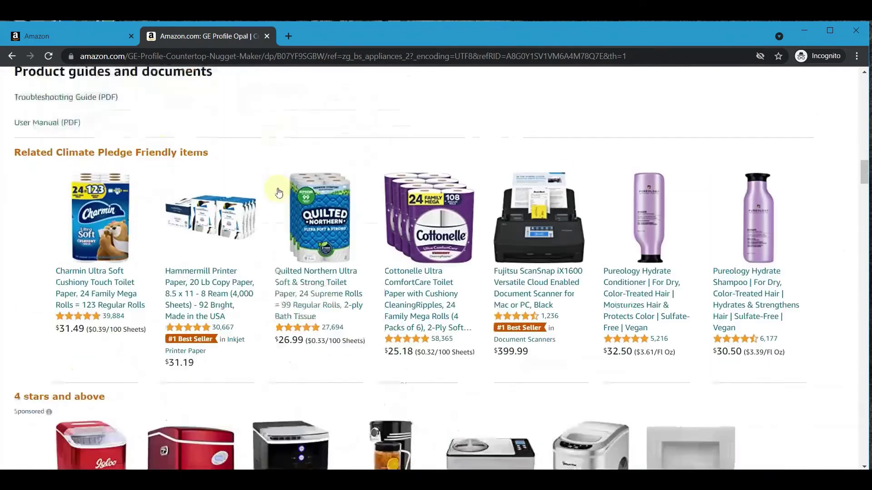
{"action": "scroll", "coordinate": [273, 218], "scroll_direction": "down", "scroll_amount": 5}
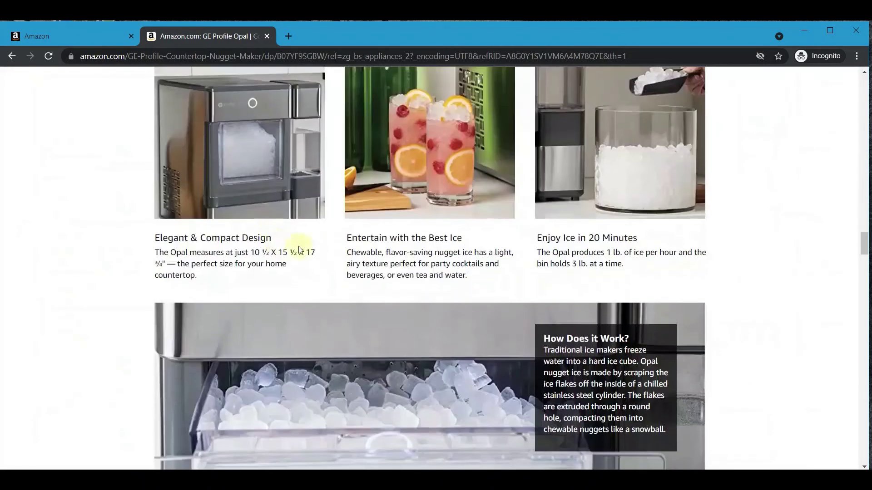
{"action": "scroll", "coordinate": [303, 244], "scroll_direction": "down", "scroll_amount": 10}
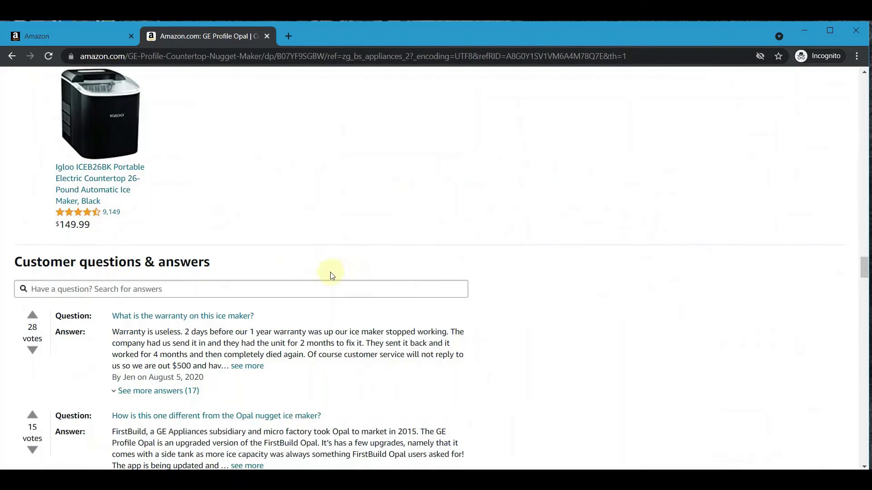
{"action": "scroll", "coordinate": [330, 273], "scroll_direction": "up", "scroll_amount": 20}
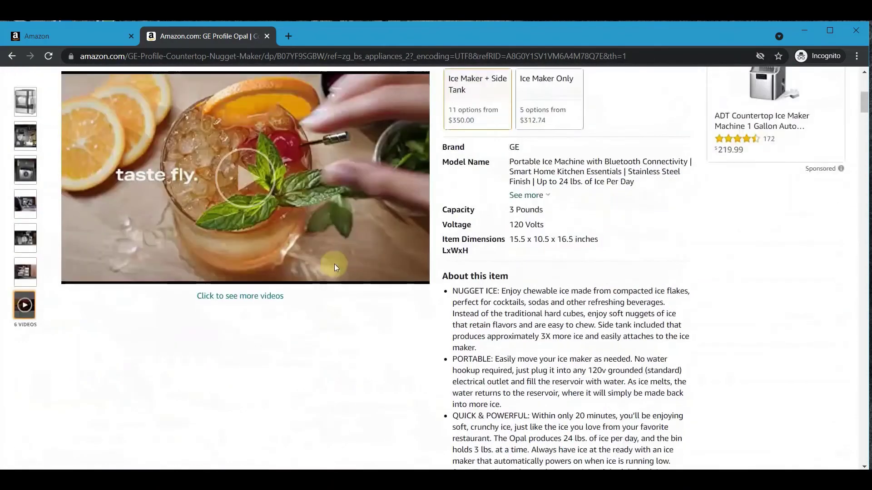
{"action": "scroll", "coordinate": [335, 266], "scroll_direction": "up", "scroll_amount": 7}
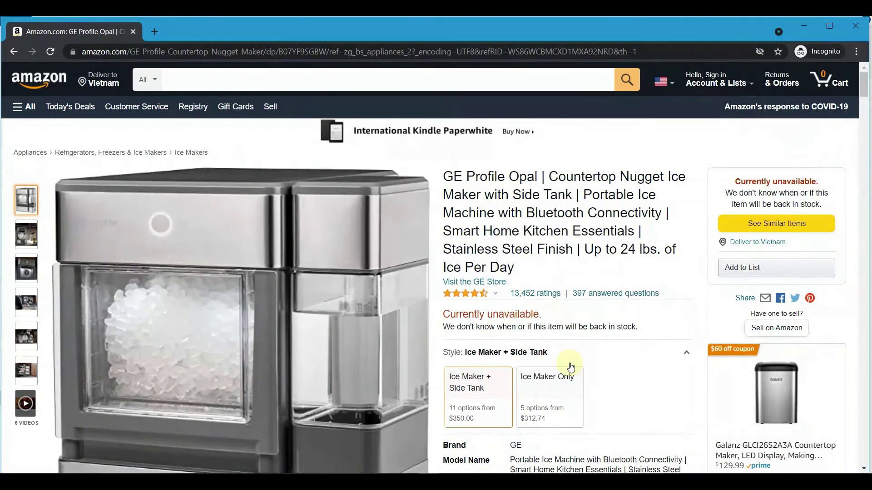
Step: Try the Ice Maker Only style, then return to the Ice Maker + Side Tank style
{"action": "left_click", "coordinate": [529, 399]}
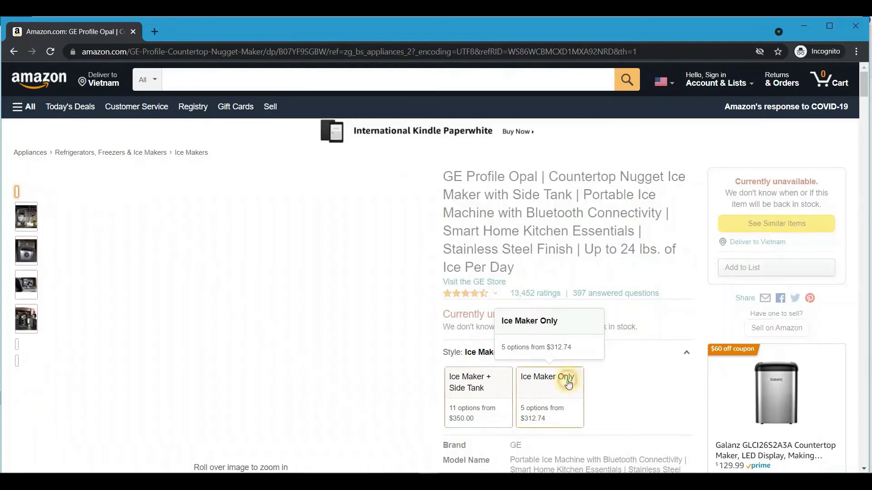
{"action": "left_click", "coordinate": [472, 383]}
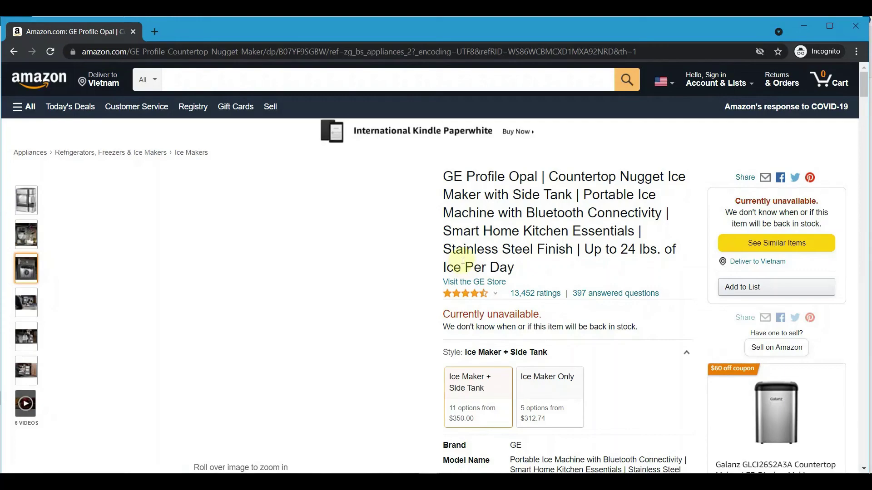
{"action": "scroll", "coordinate": [463, 260], "scroll_direction": "down", "scroll_amount": 15}
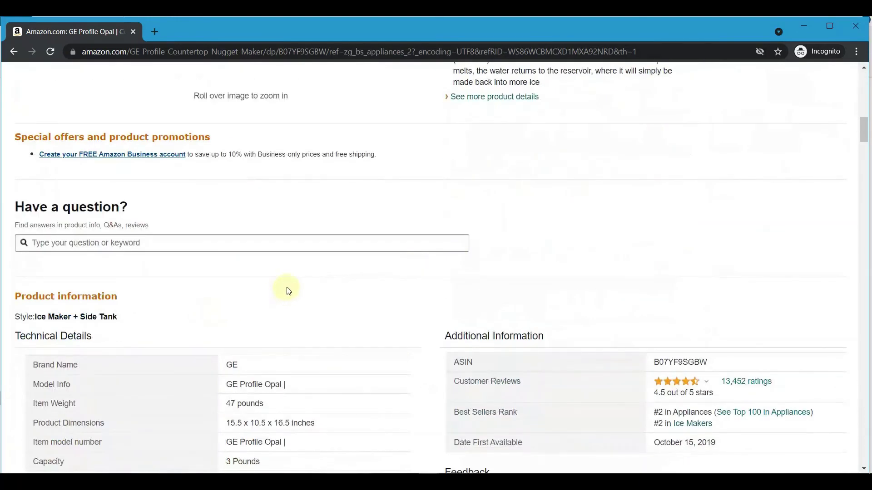
{"action": "scroll", "coordinate": [288, 282], "scroll_direction": "down", "scroll_amount": 2}
{"action": "scroll", "coordinate": [289, 277], "scroll_direction": "up", "scroll_amount": 17}
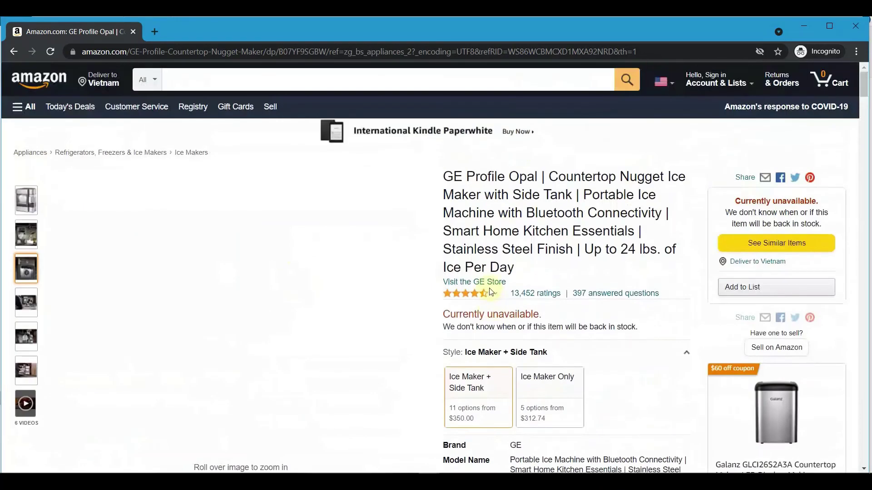